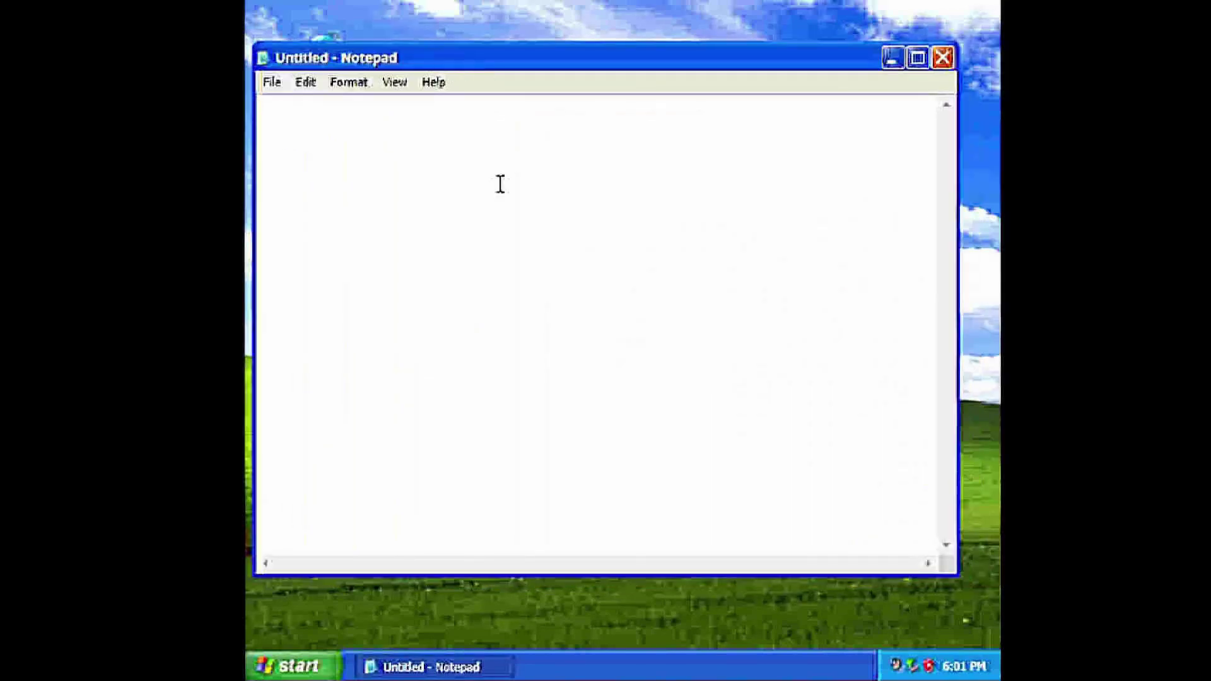
Step: Type the opening line 'i am going to shwo you how to use', fixing the false start
type("okay guys ")
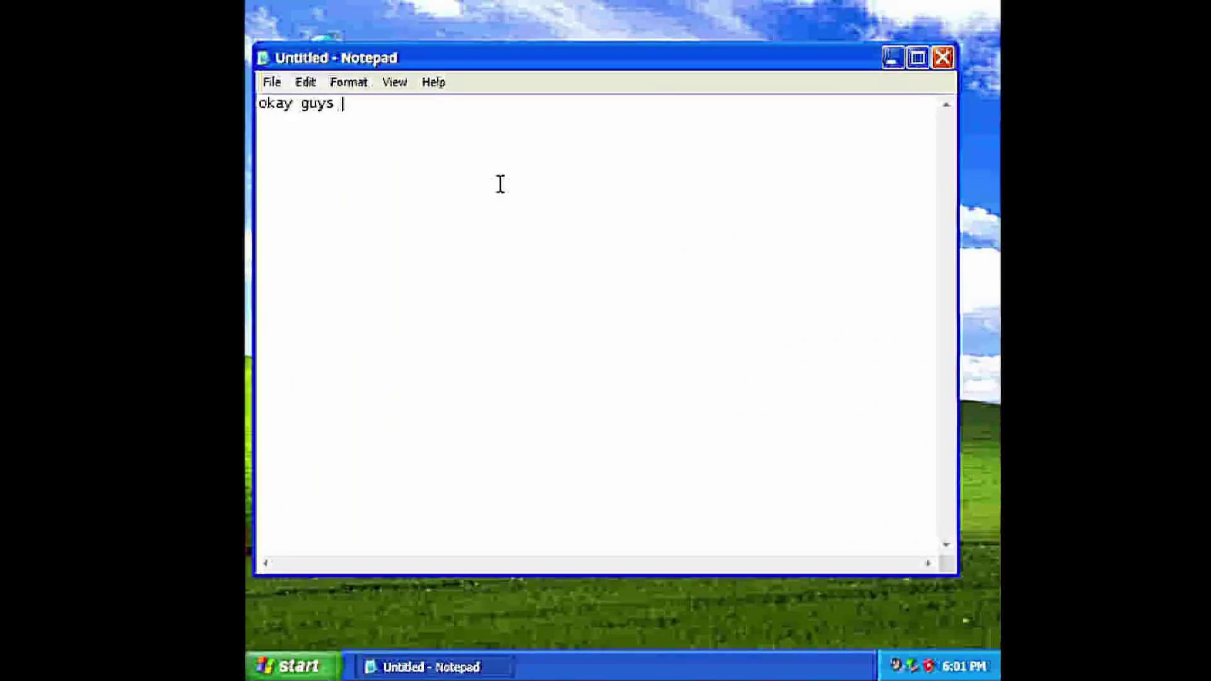
type("today i am going to shwo you how t")
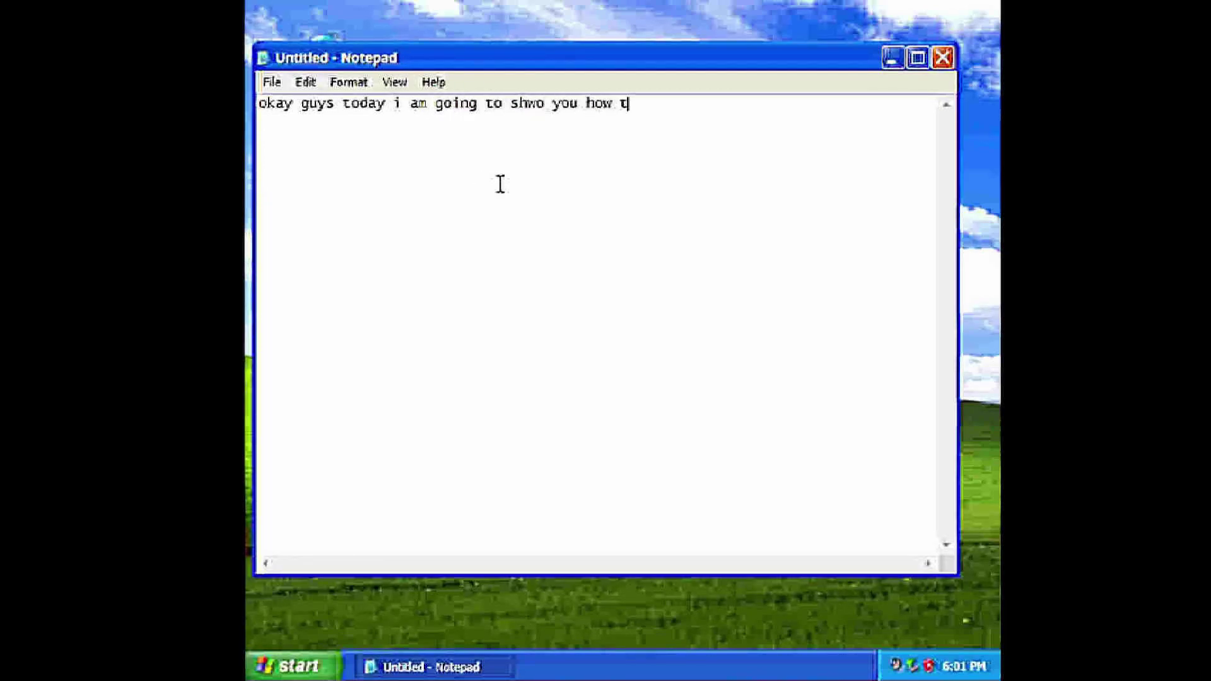
type("o use")
key("Return")
Step: Add the list lines '-the', '-black and', '-white method' and the closing 'in sfm!!!!!'
key("Return")
type("-the")
key("Return")
type("-black and")
key("Return")
type("-white method")
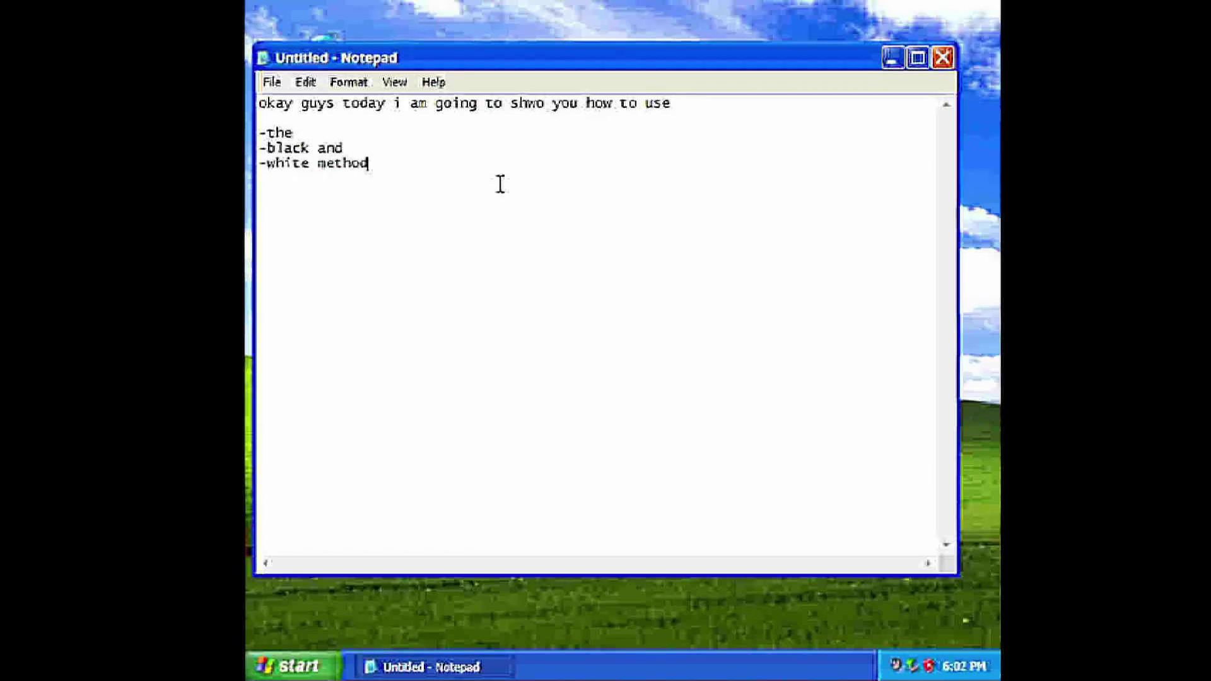
key("Return")
key("Return")
type("in sfm!!!!!")
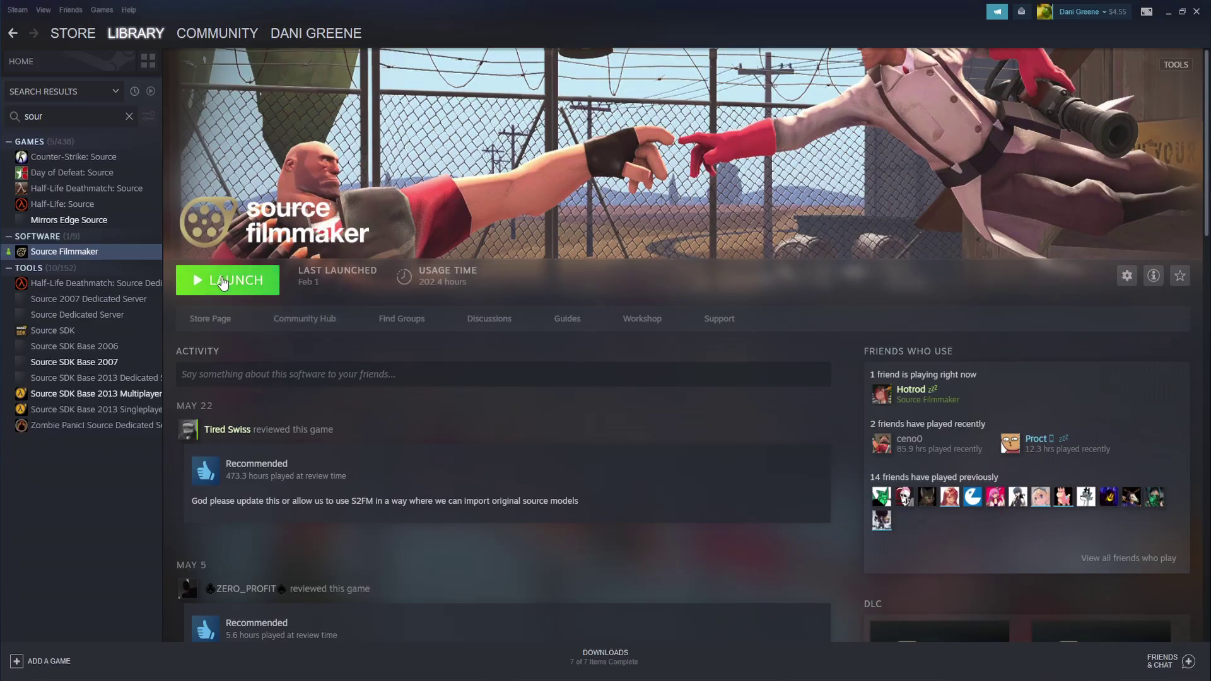
Step: Launch Source Filmmaker itself, not the SDK, from the Steam library
left_click(222, 280)
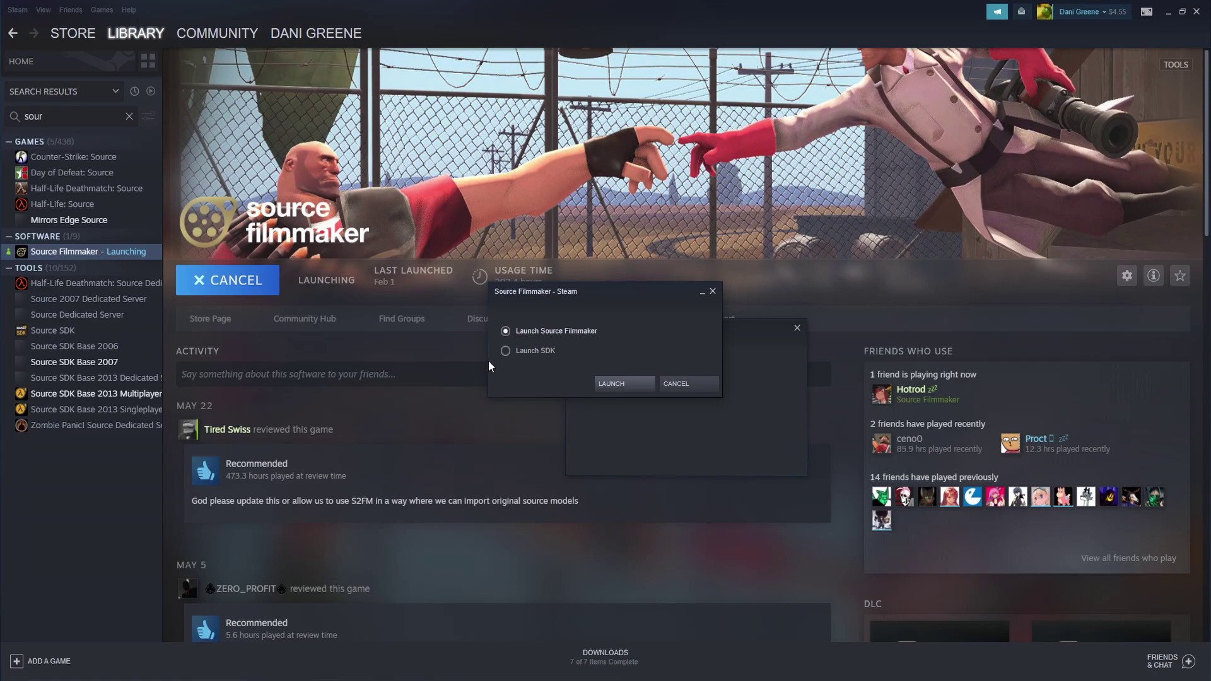
left_click(624, 381)
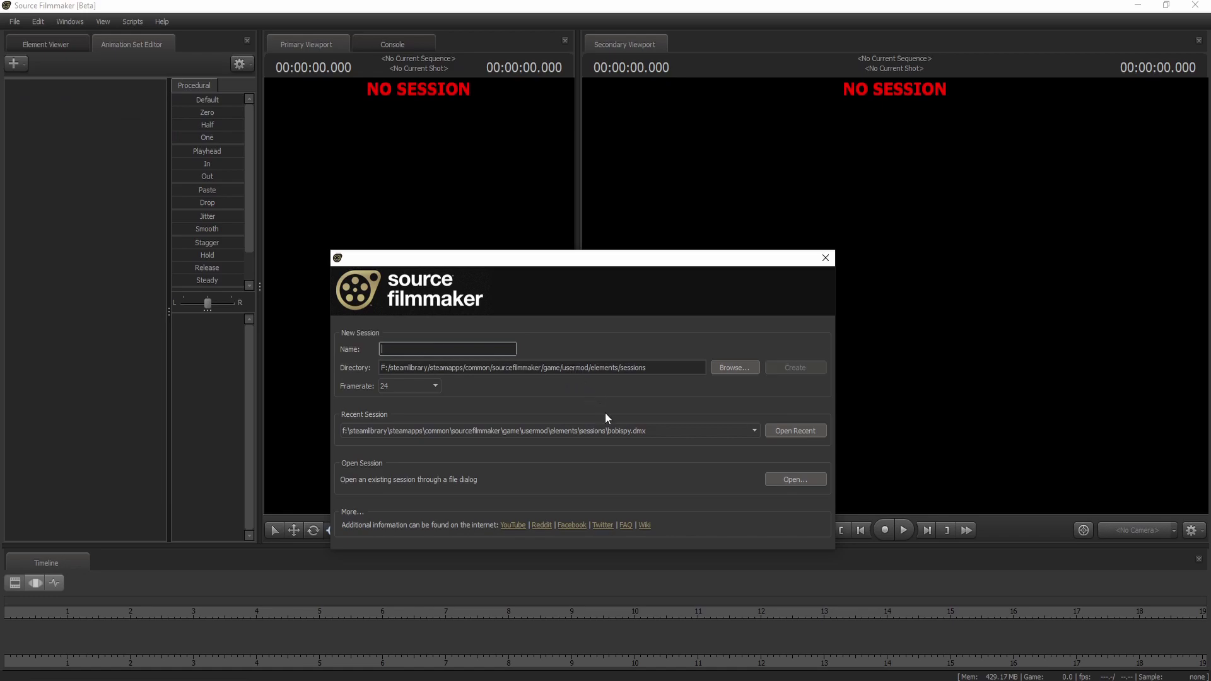
Step: Open openfart.dmx from the Recent Session list in the startup dialog
left_click(630, 431)
left_click(654, 464)
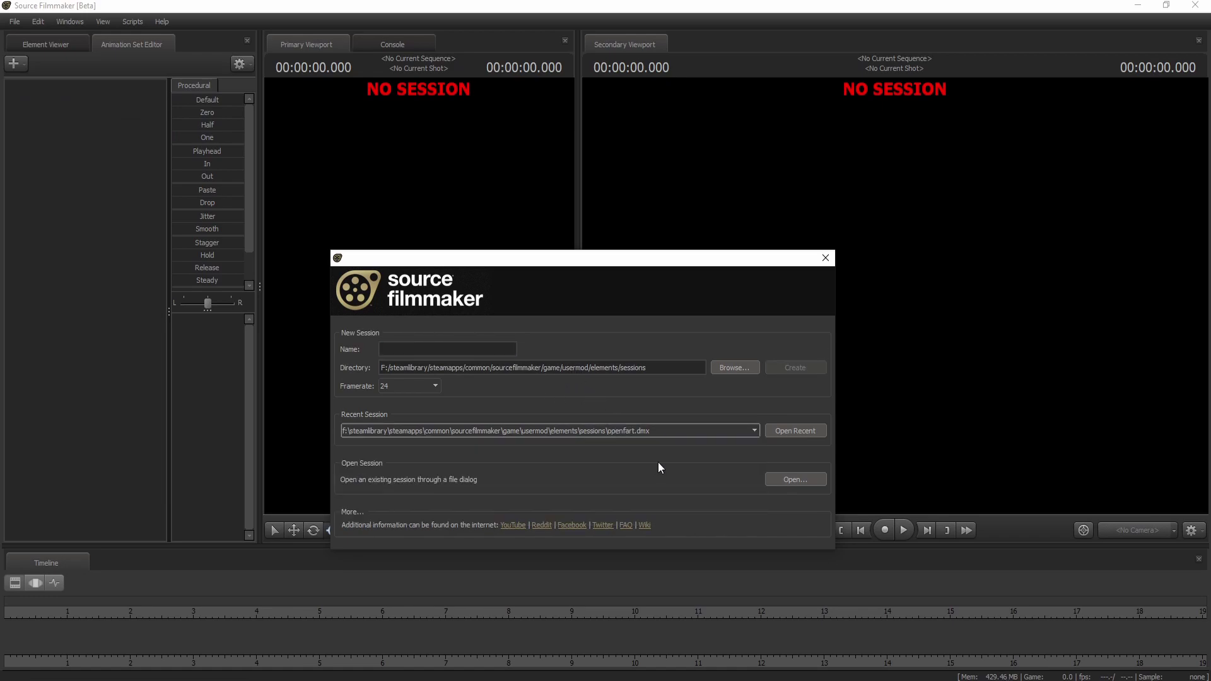
left_click(777, 430)
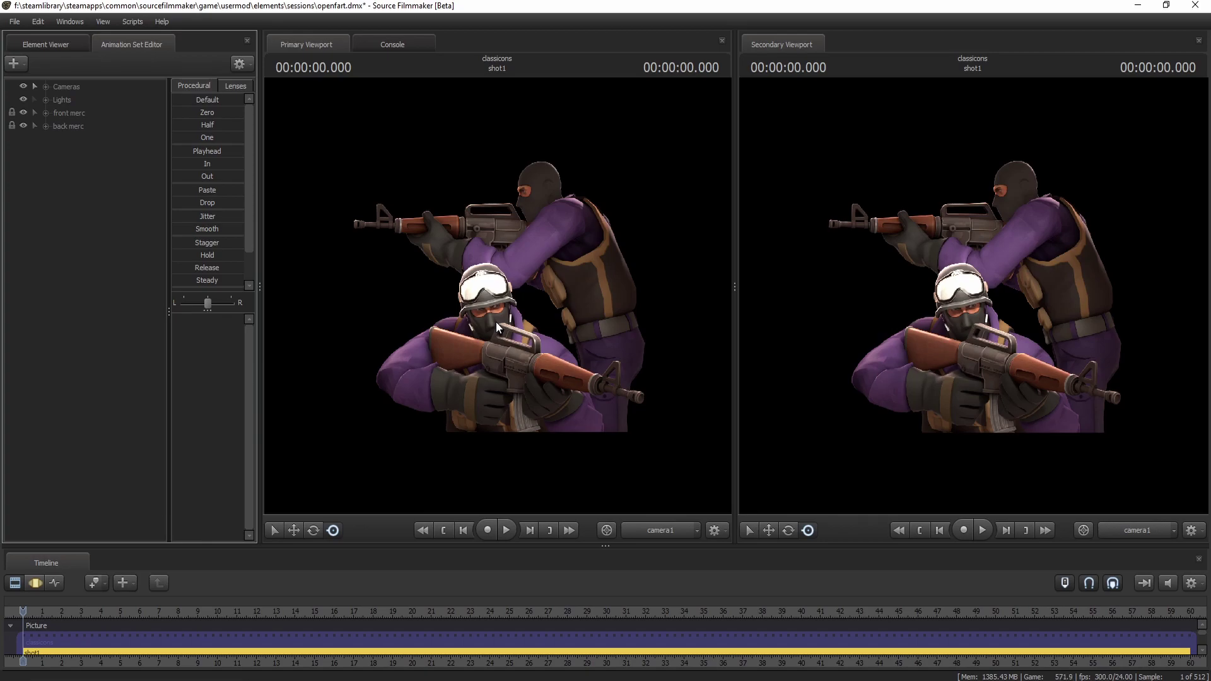
Step: Save the session and export shot1 as a 1920×1080 PNG poster named myBlackBG1
left_click(14, 21)
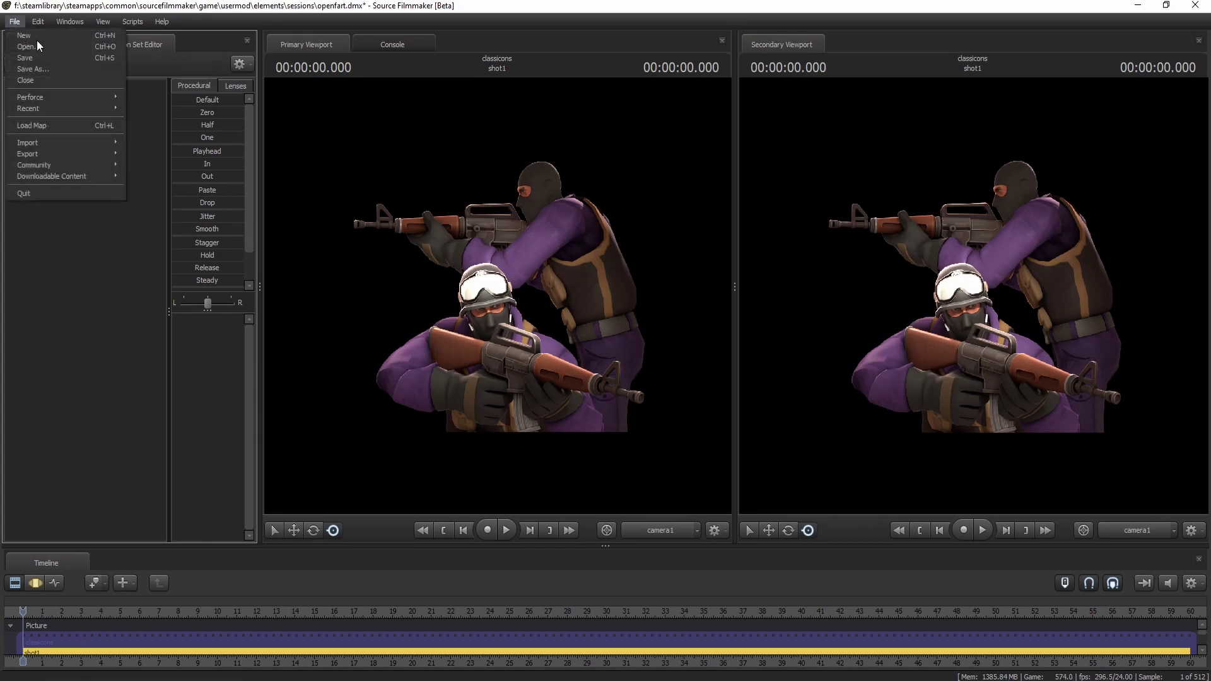
mouse_move(70, 156)
left_click(173, 169)
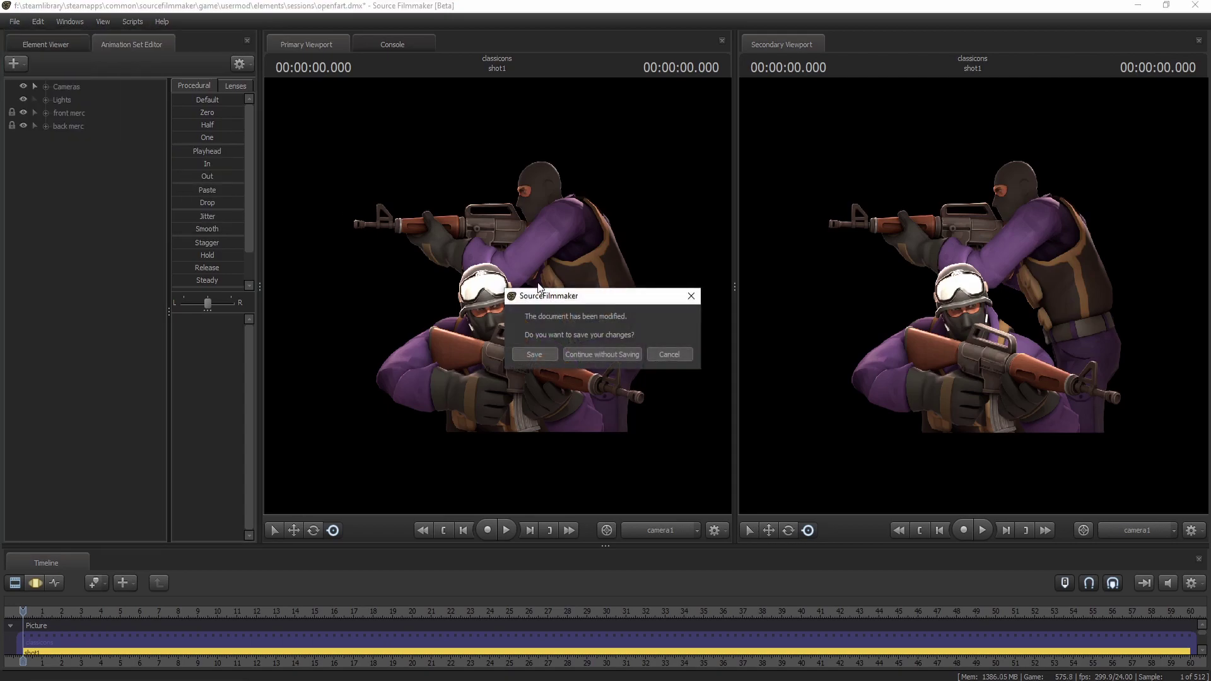
left_click(532, 355)
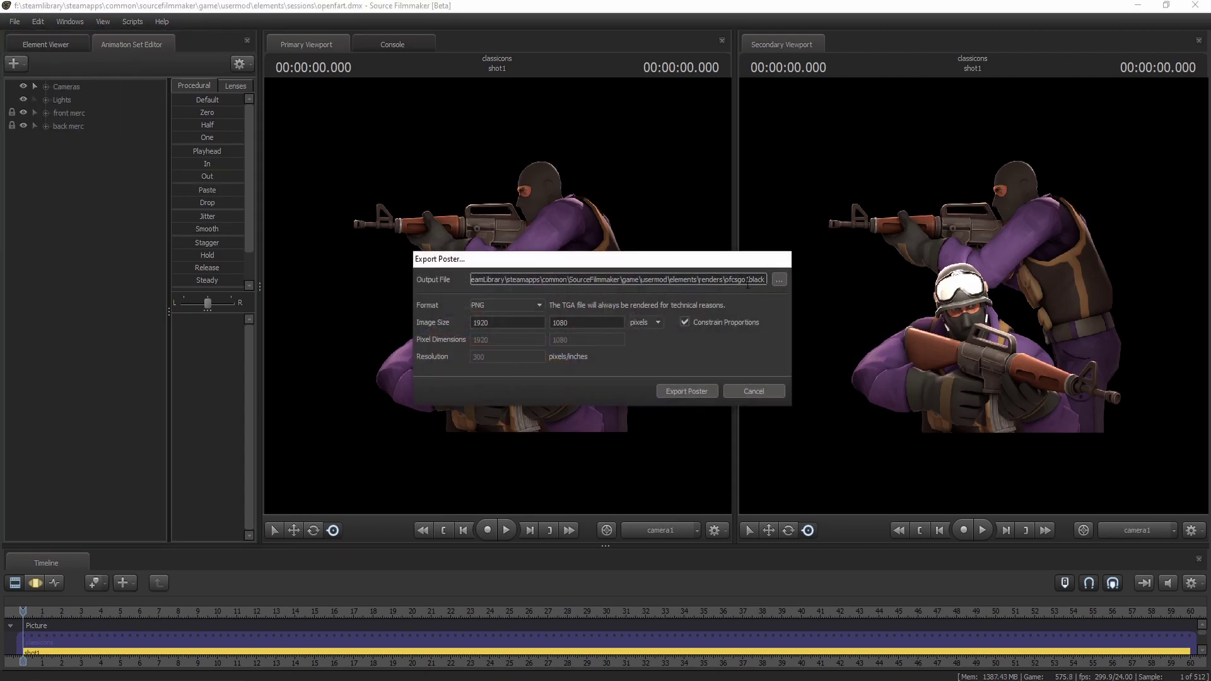
double_click(746, 279)
type("myBlackBG1")
left_click(684, 394)
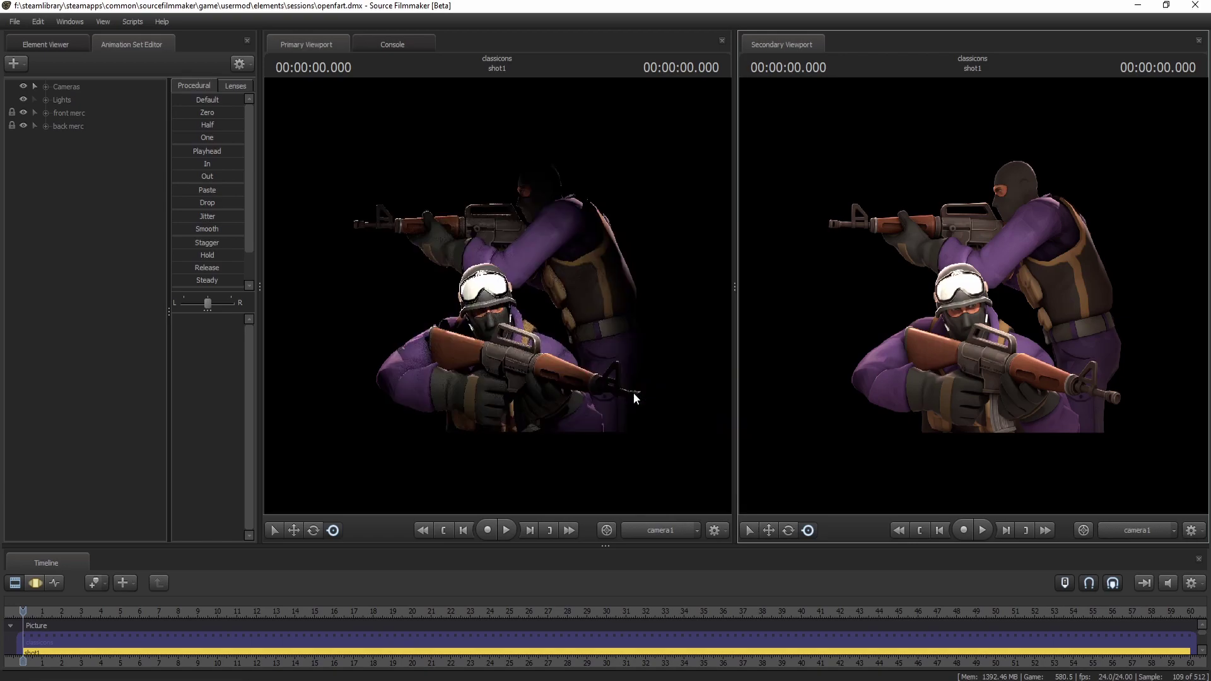
Step: Unload the current map and load white_void.bsp in the viewport
right_click(395, 233)
left_click(464, 341)
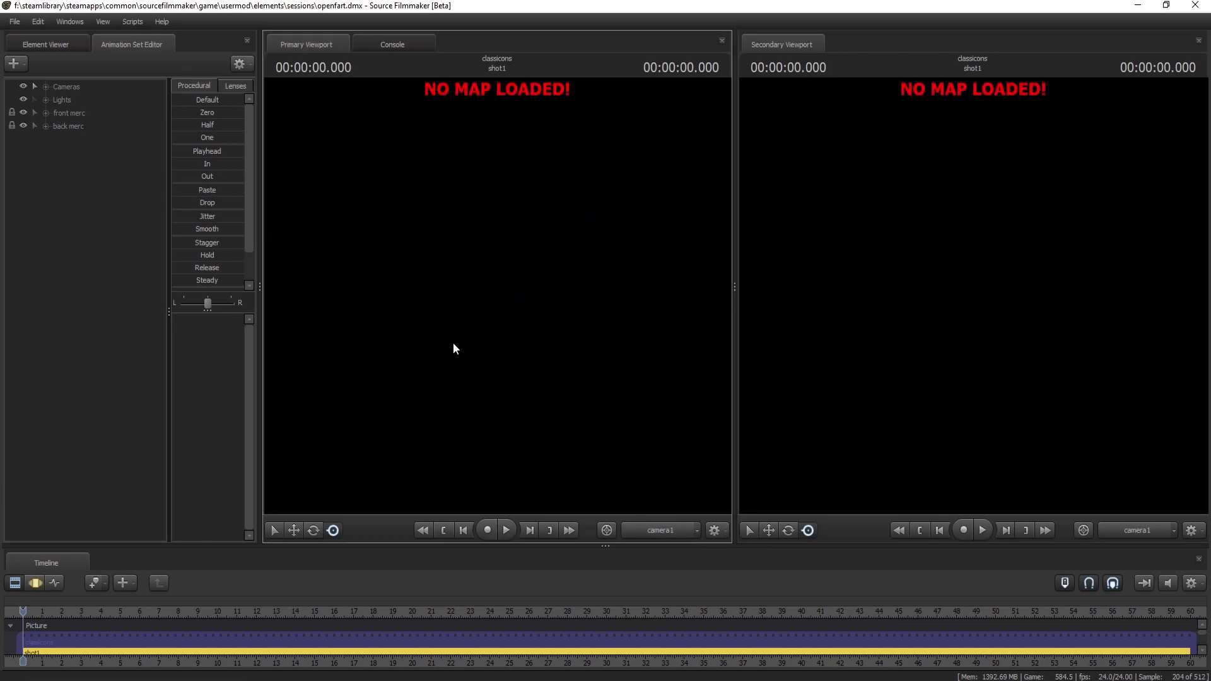
right_click(502, 258)
left_click(528, 372)
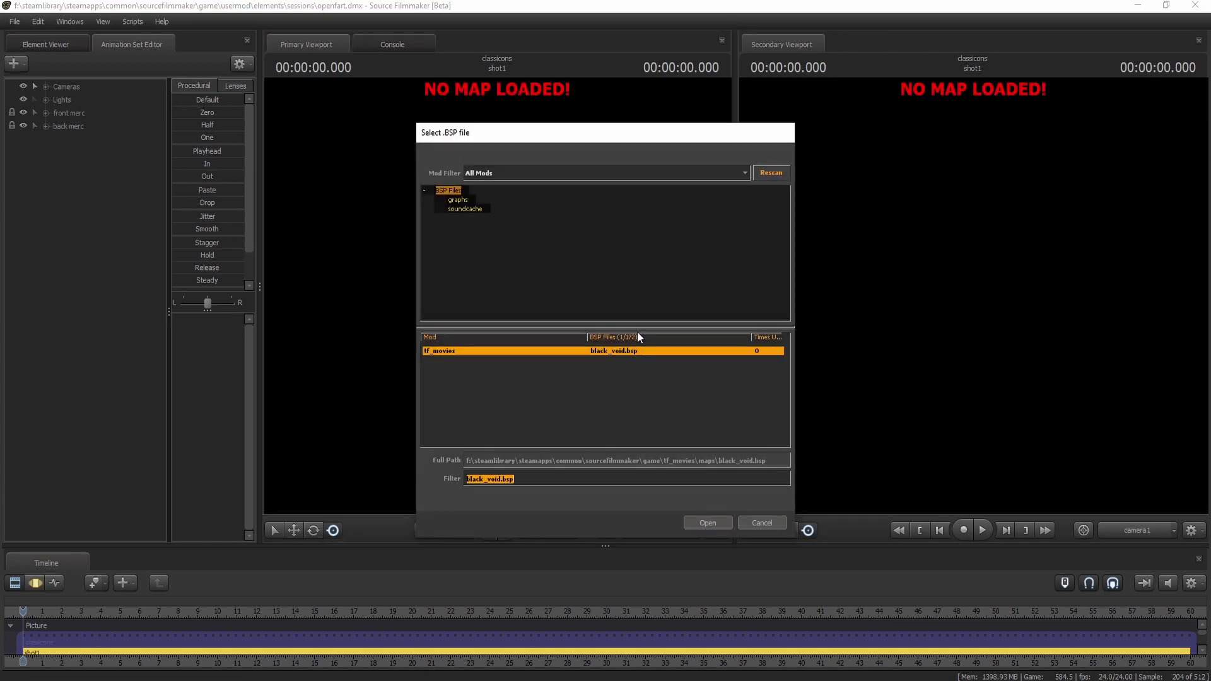
type("whi")
key("Down")
key("Down")
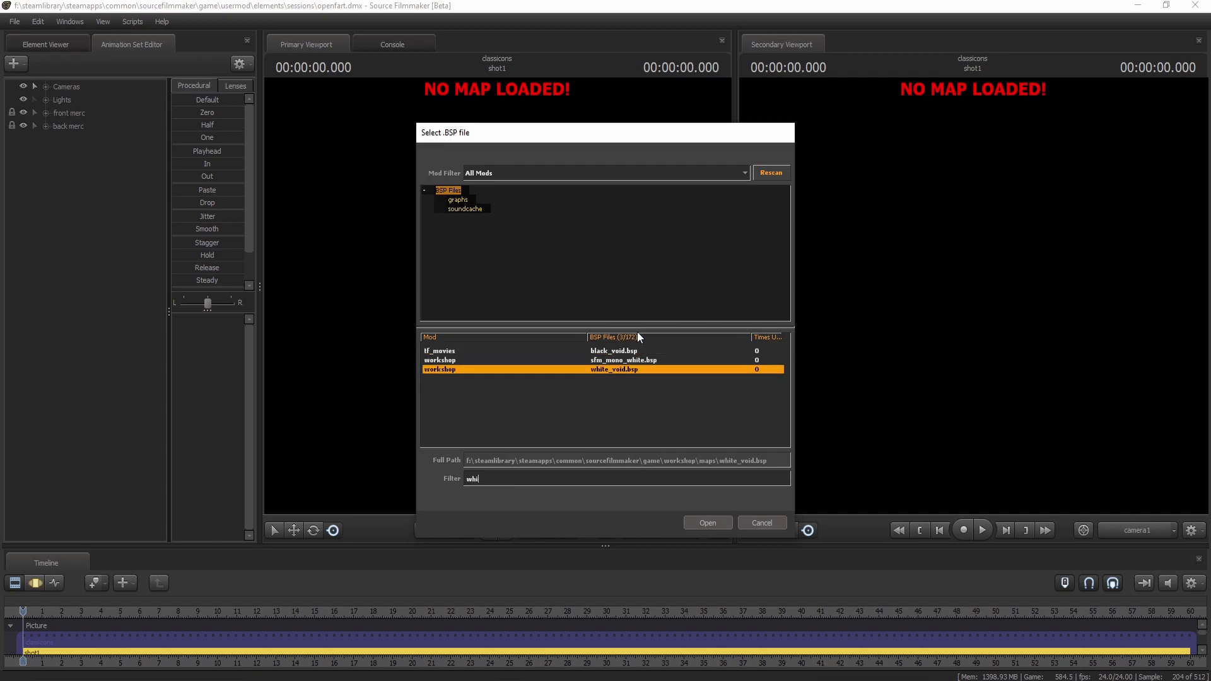
key("Return")
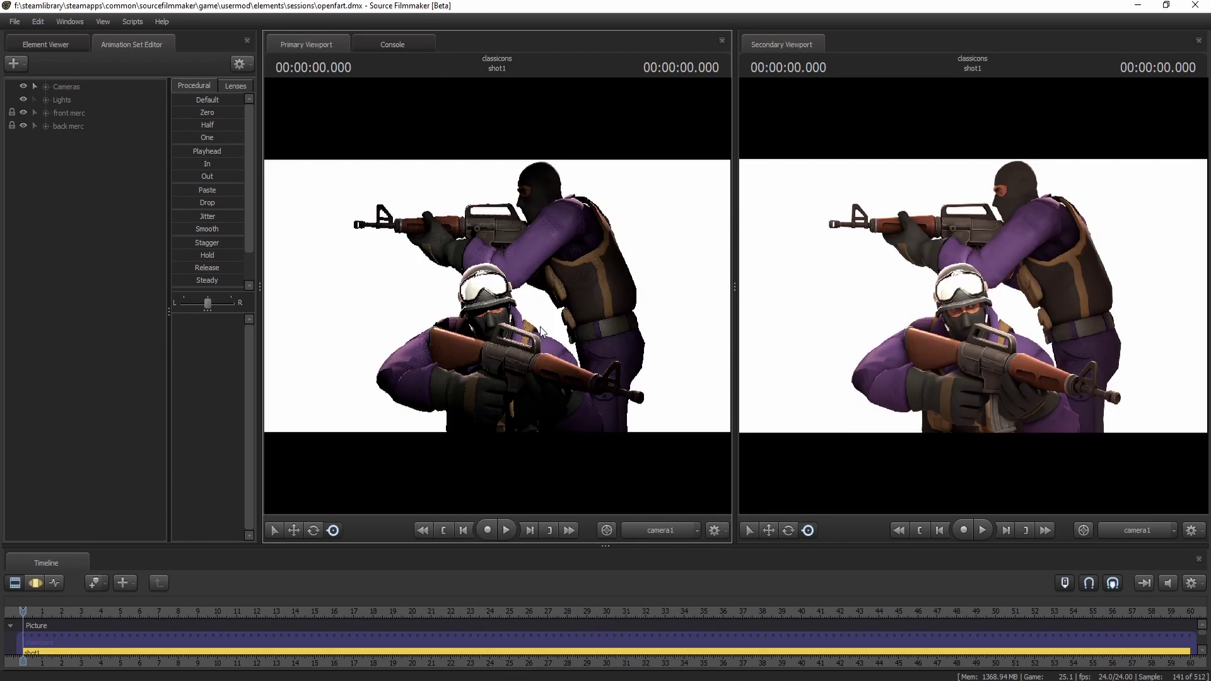
Step: Hide the Lights animation set and export the silhouette render as poster myWhiteBG1
left_click(23, 99)
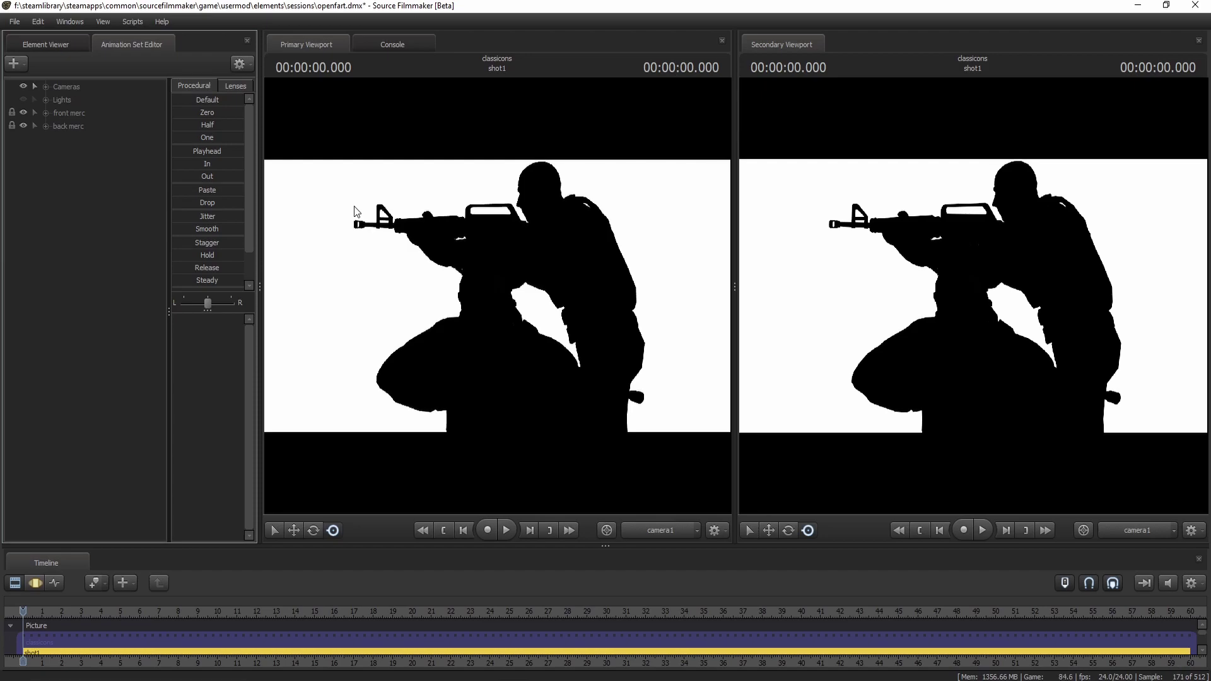
left_click(14, 21)
left_click(32, 153)
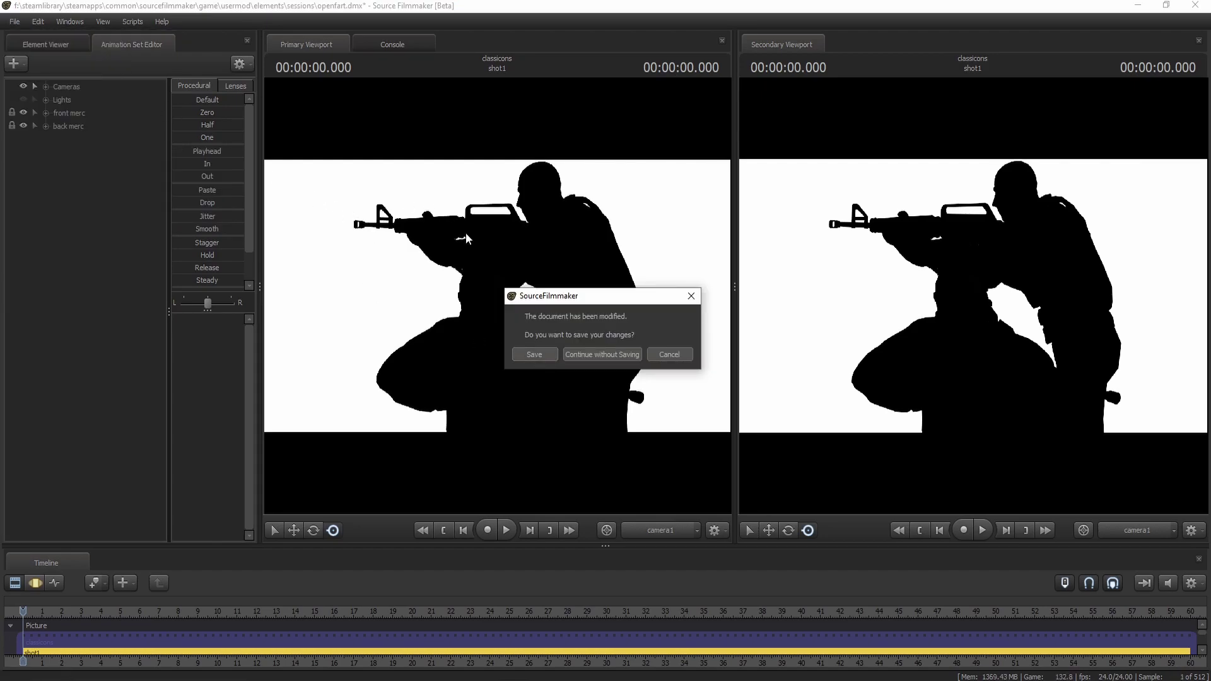
left_click(530, 356)
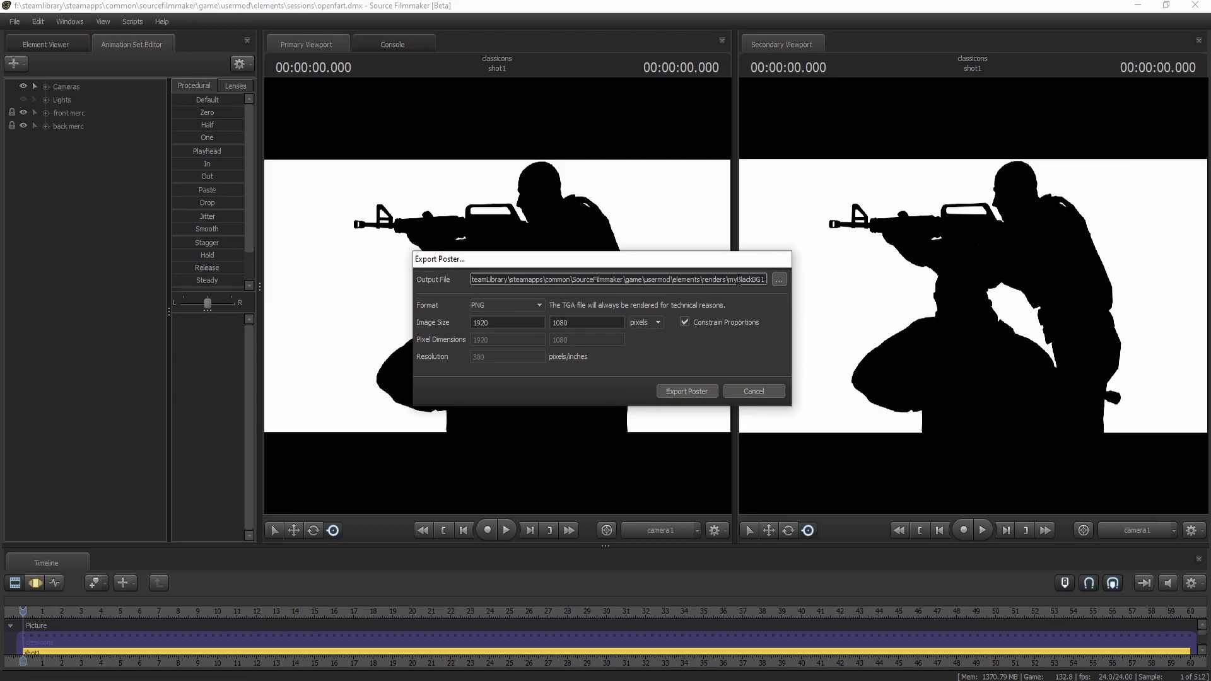
left_click_drag(745, 285, 751, 284)
type("White")
left_click(693, 386)
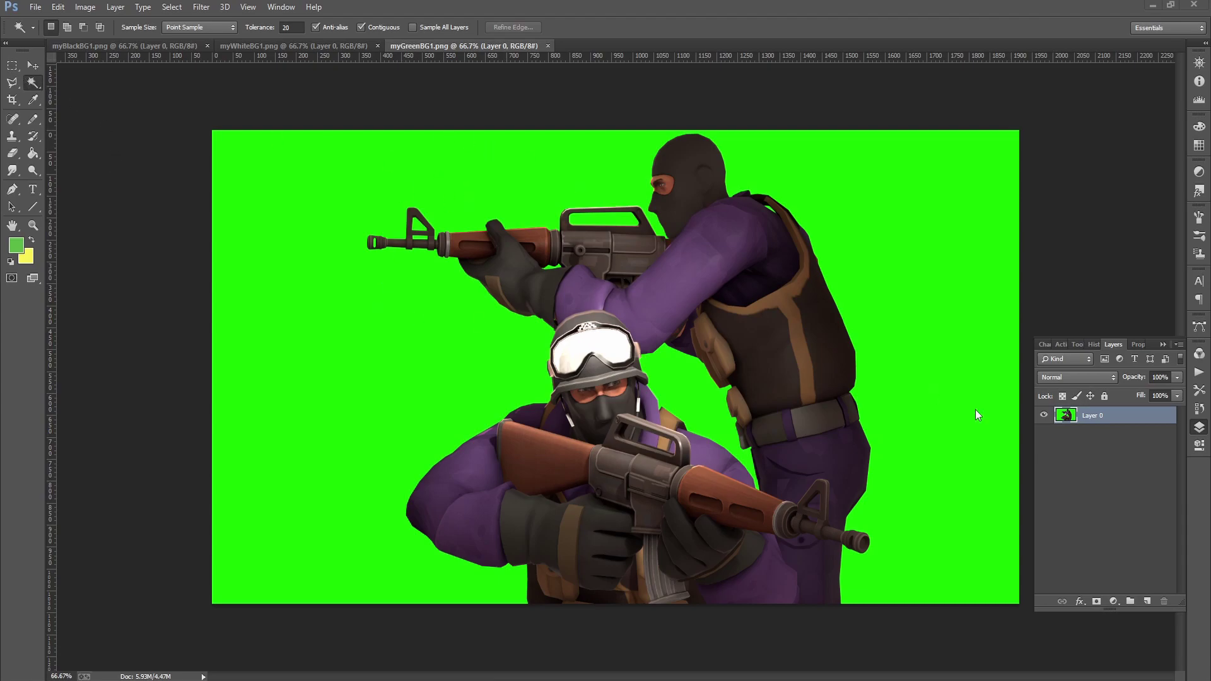
Step: Magic-wand the green backdrop plus similar areas, delete it to transparency, and deselect
left_click(581, 185)
left_click(172, 7)
left_click(182, 195)
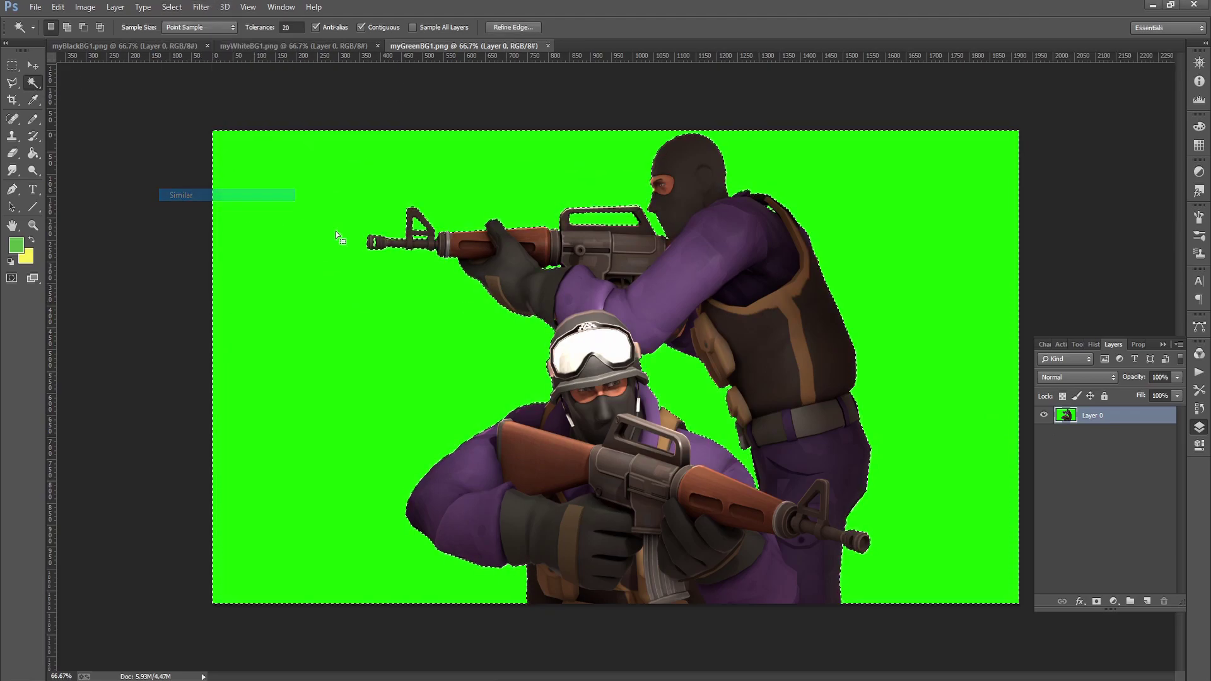
key("Delete")
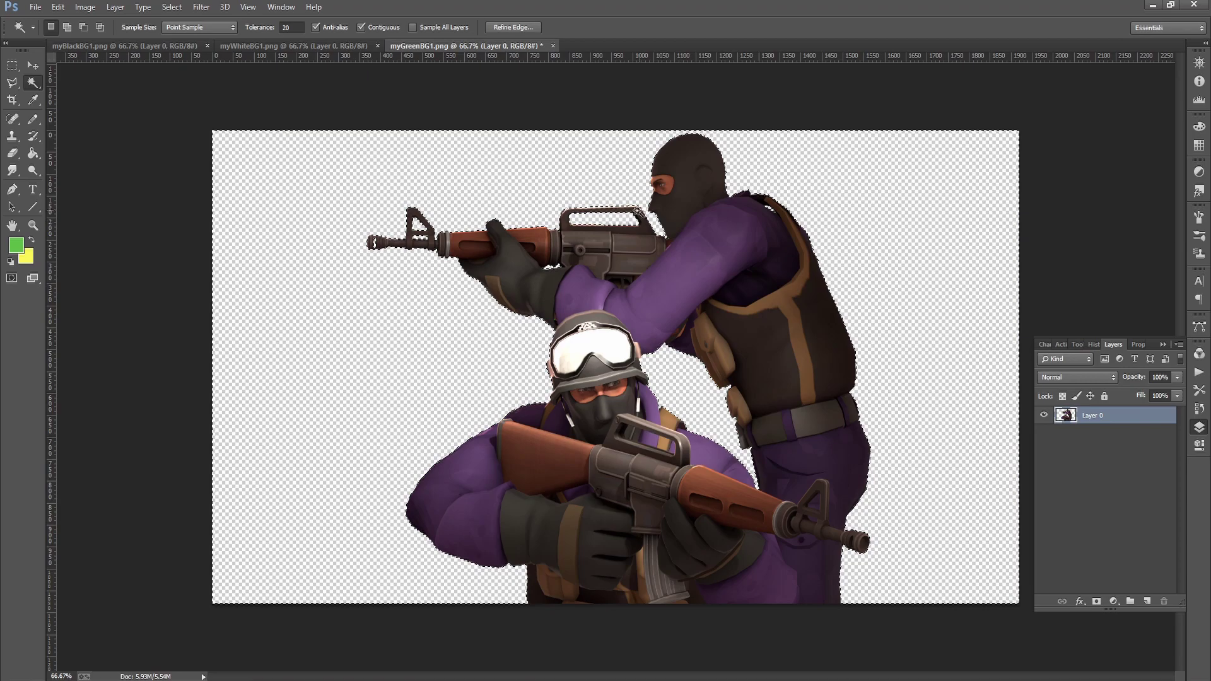
scroll(633, 208, "up", 10)
key("ctrl+d")
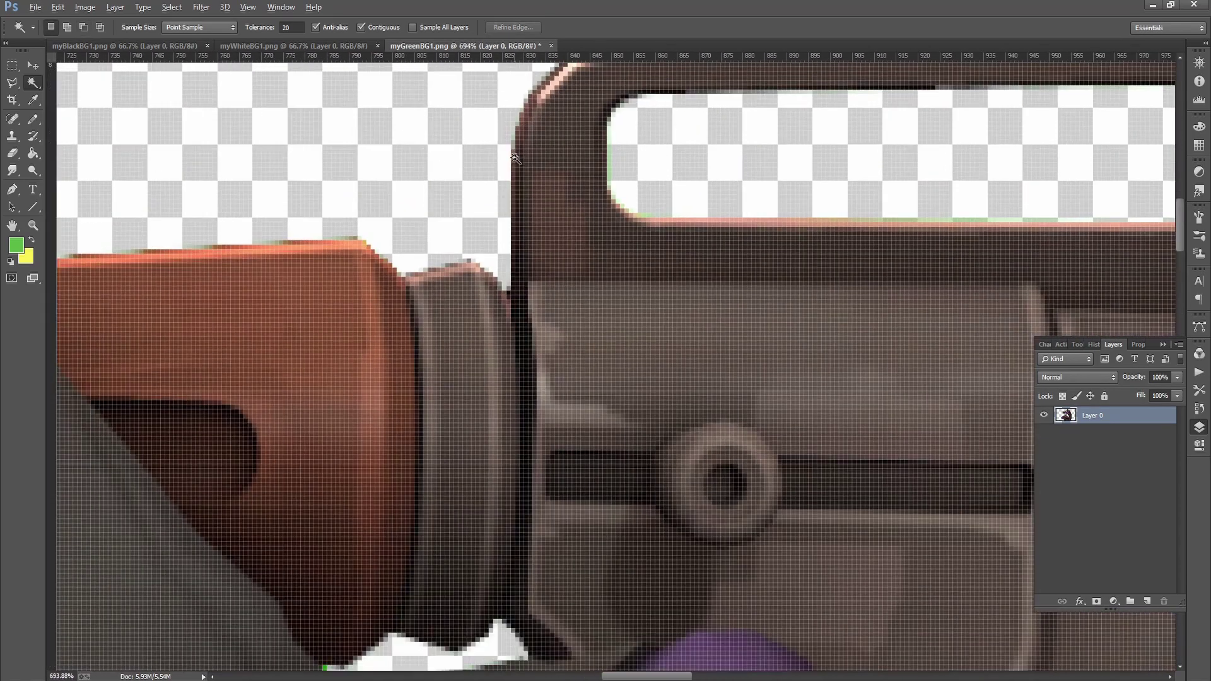
Step: Zoom in and out to inspect the cutout edges around the rifles, straps and outline
scroll(605, 150, "right", 1)
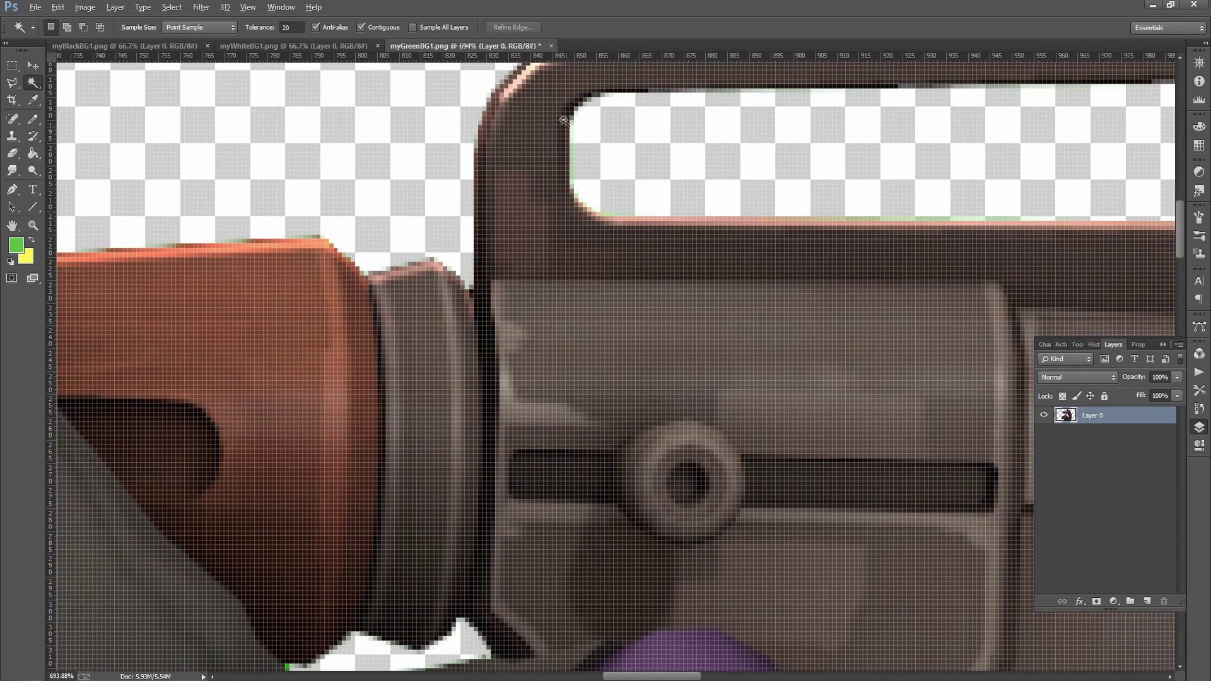
scroll(599, 149, "down", 5)
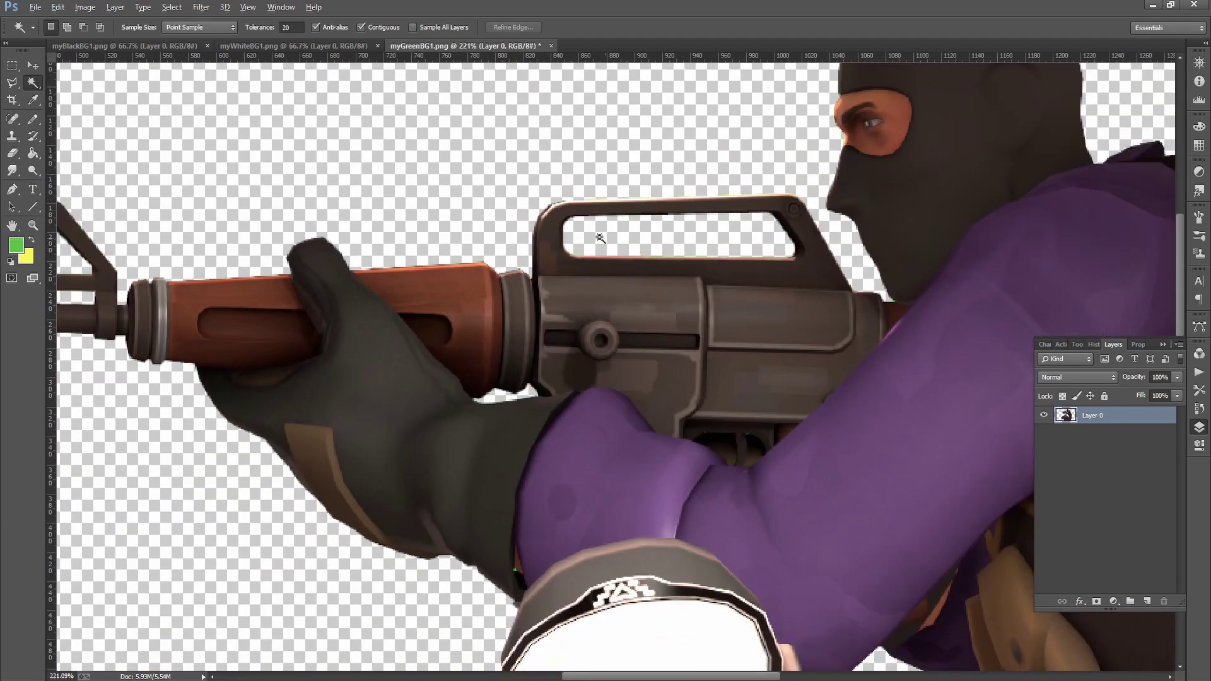
scroll(238, 262, "up", 2)
scroll(325, 283, "down", 4)
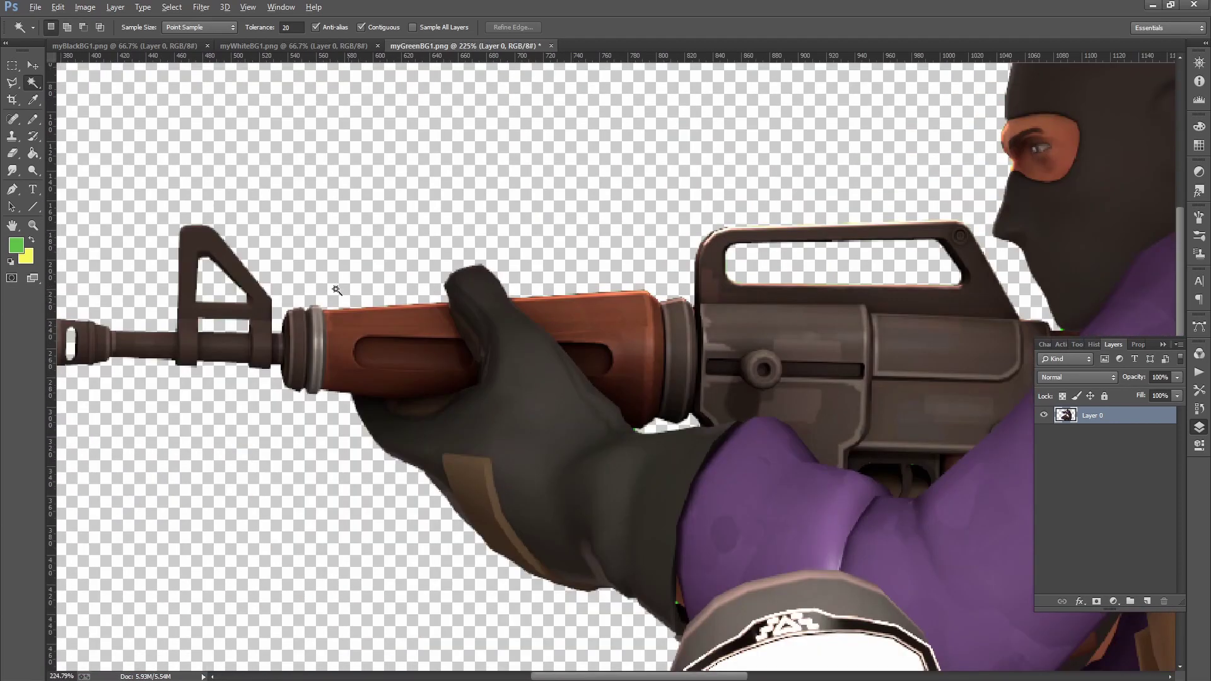
scroll(139, 294, "up", 3)
scroll(152, 277, "down", 4)
scroll(576, 86, "up", 6)
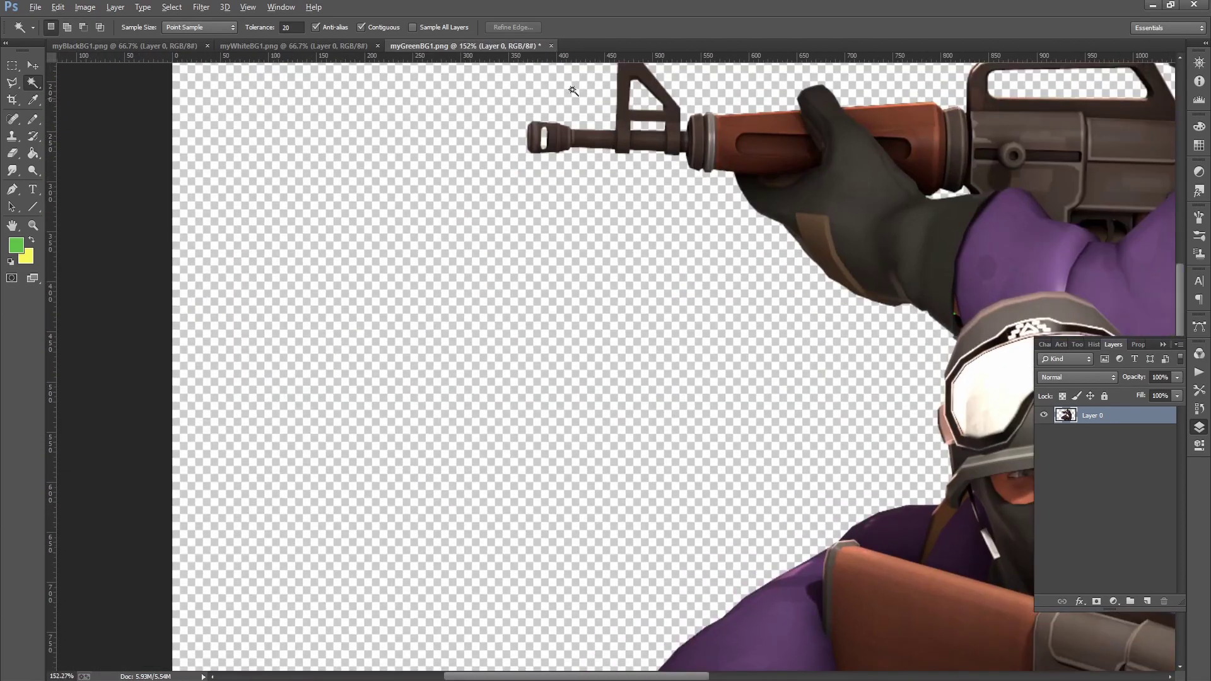
scroll(571, 215, "up", 1)
scroll(623, 220, "down", 4)
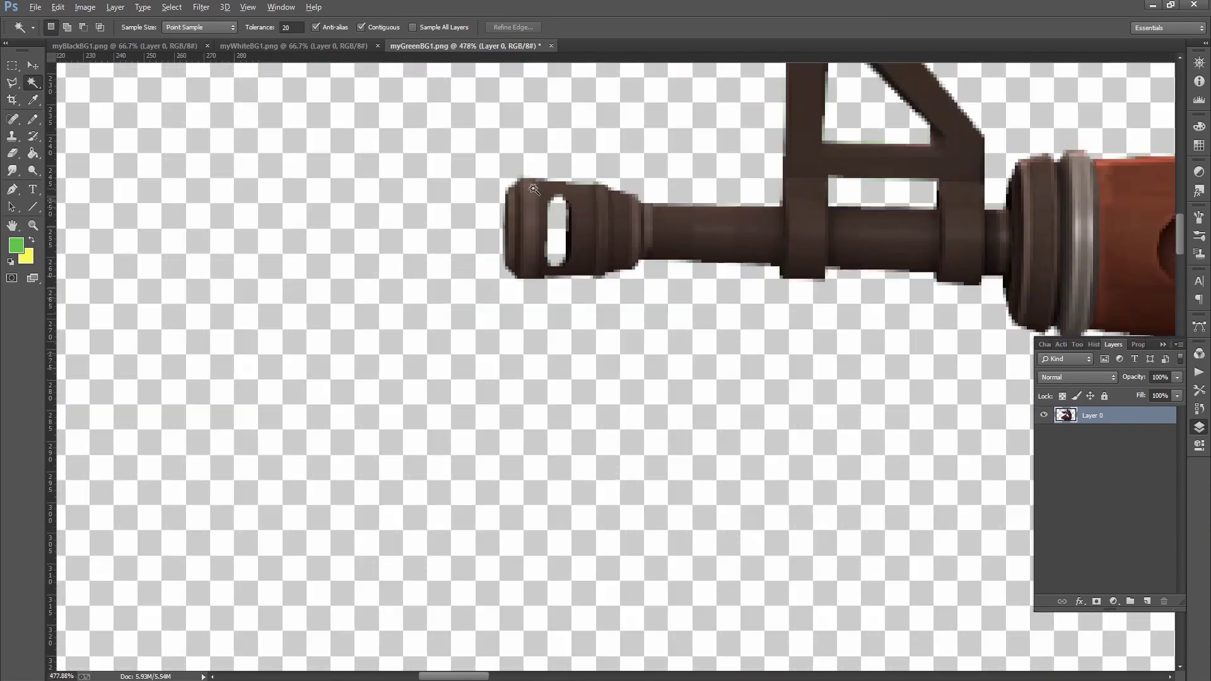
scroll(623, 220, "down", 3)
scroll(733, 431, "up", 4)
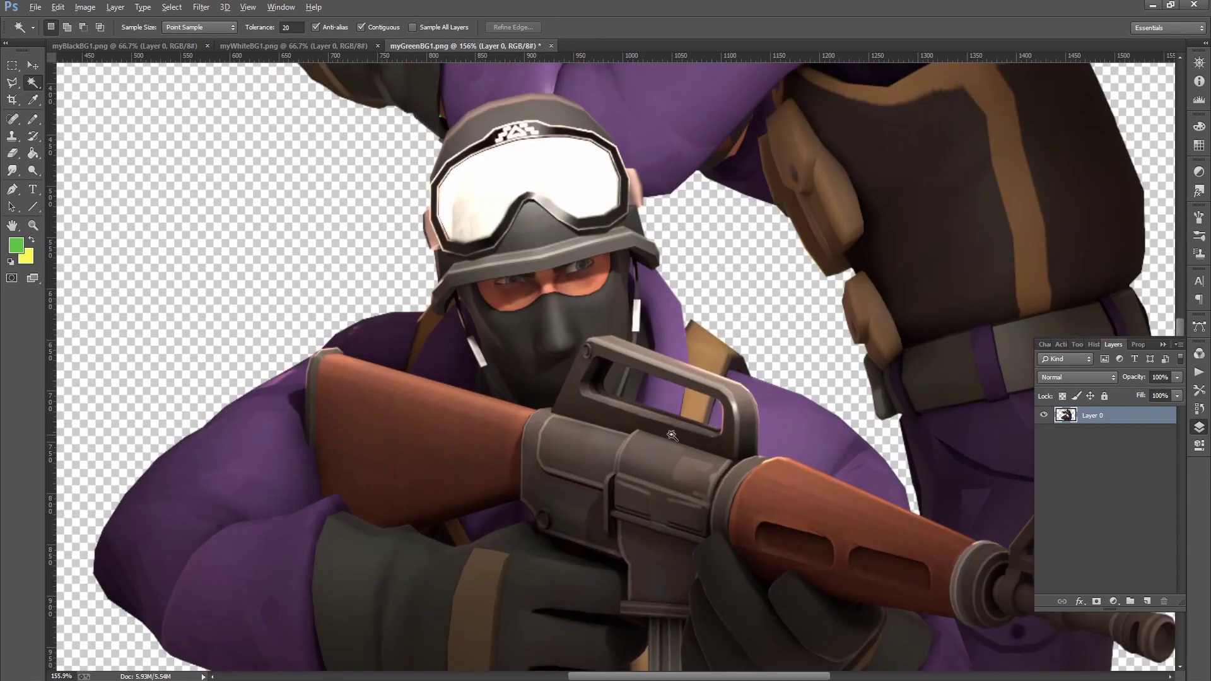
scroll(629, 285, "up", 4)
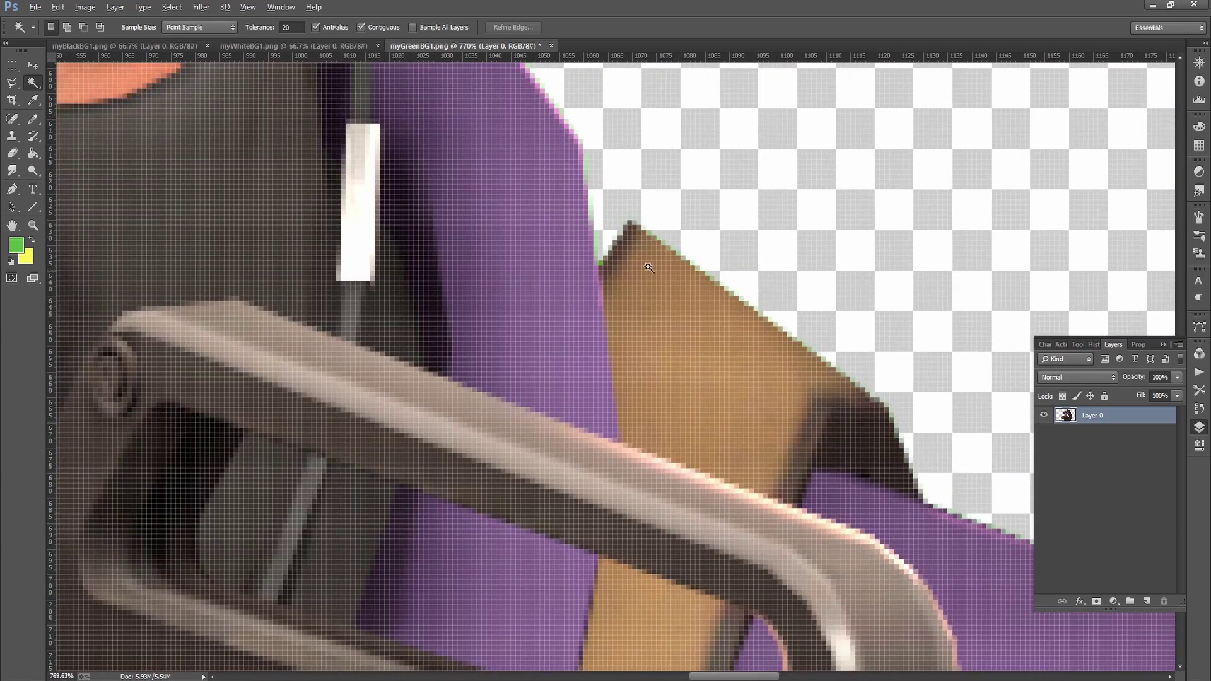
scroll(615, 300, "down", 5)
scroll(615, 300, "down", 4)
scroll(738, 357, "up", 2)
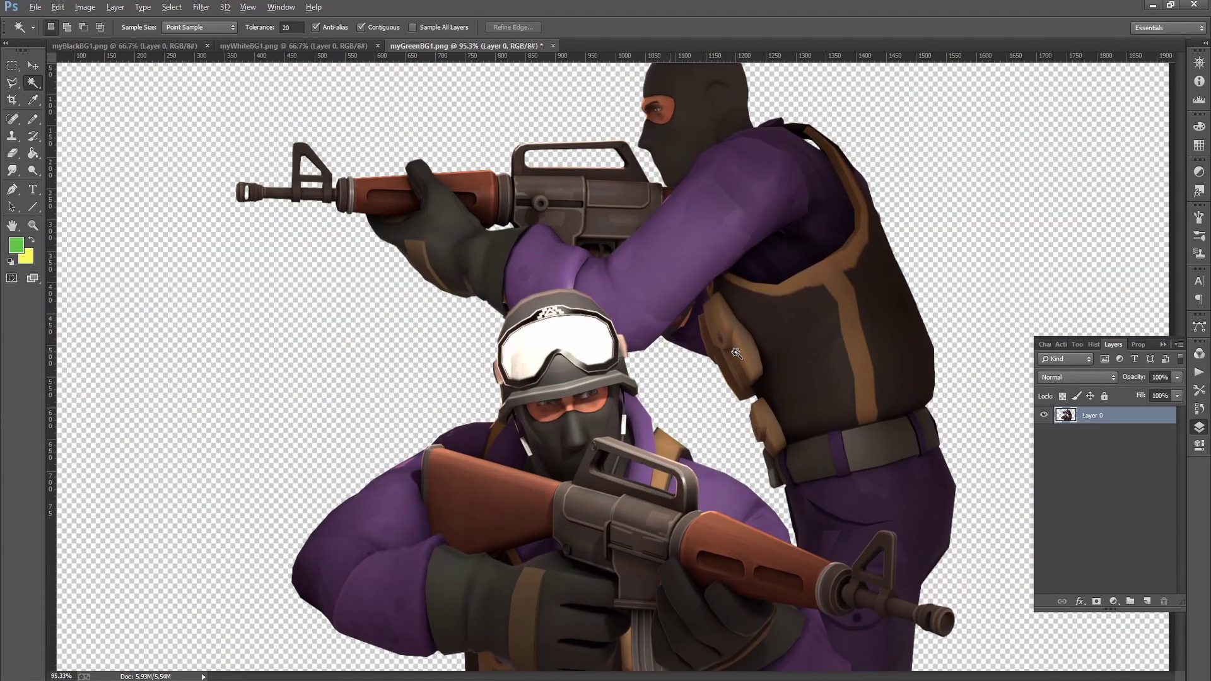
scroll(717, 346, "down", 3)
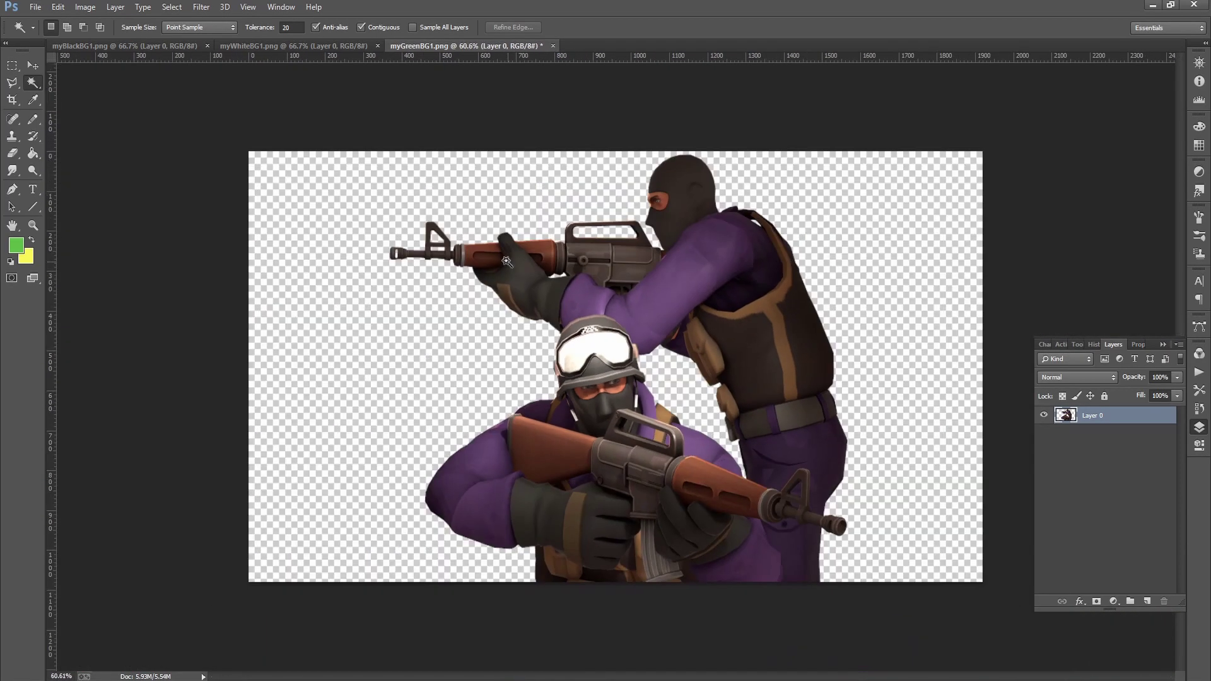
Step: Drag the myWhiteBG1 silhouette layer into myBlackBG1 with the Move tool
left_click(304, 47)
left_click(96, 45)
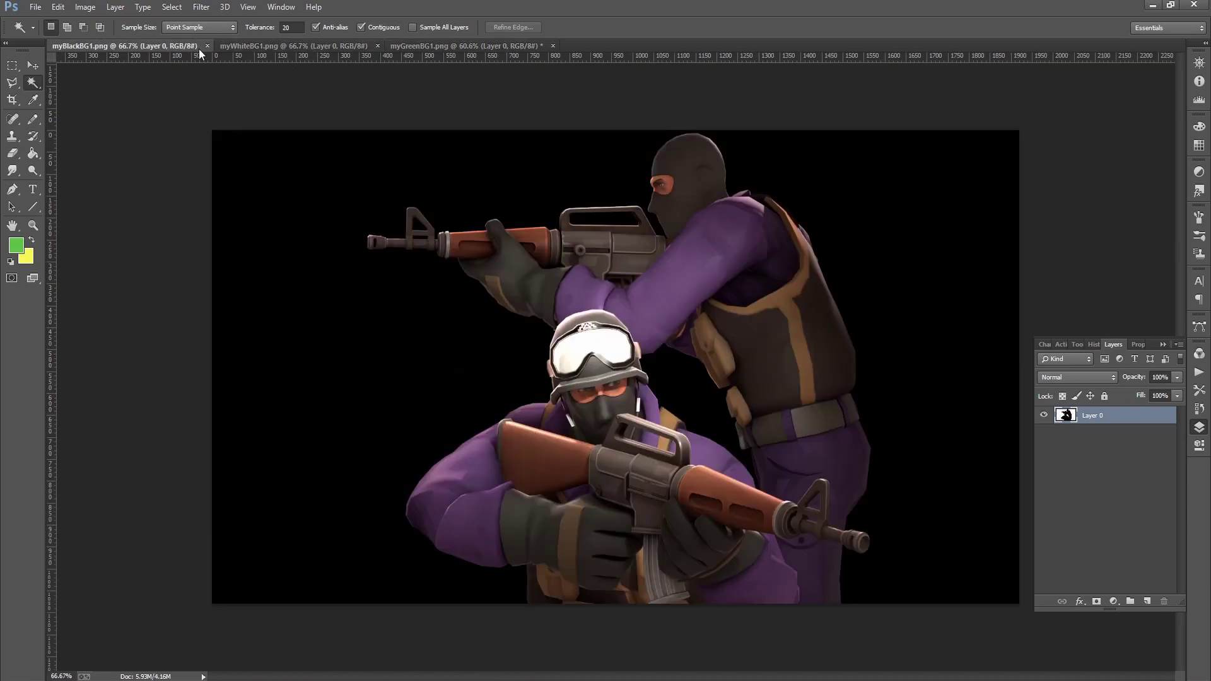
left_click(289, 48)
left_click(133, 45)
left_click(236, 42)
key("v")
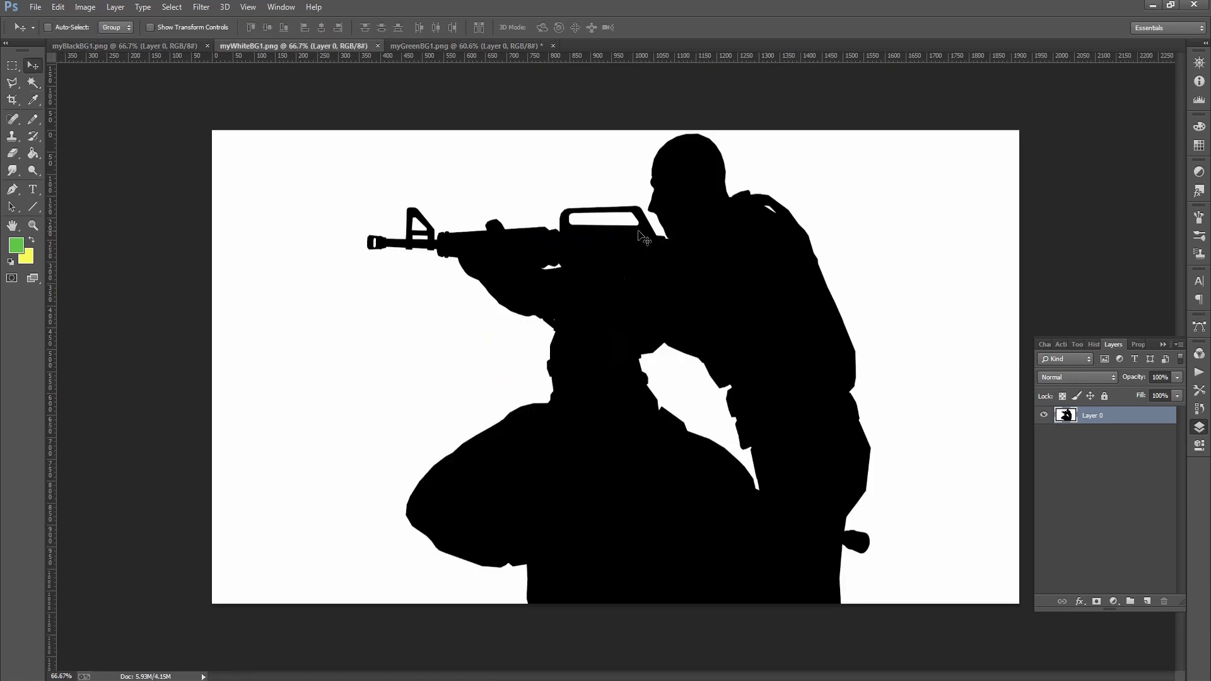
left_click_drag(645, 251, 618, 289)
Step: Select the silhouette's white backdrop with Magic Wand plus Select > Similar
key("w")
left_click(859, 227)
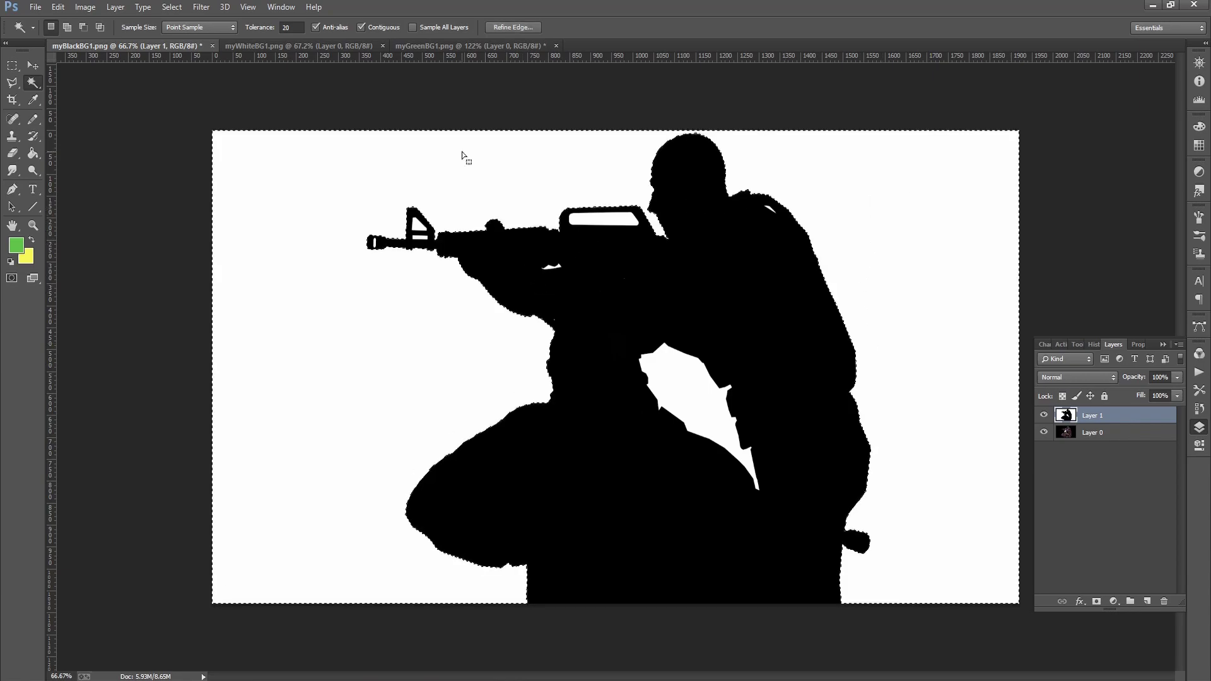
left_click(172, 7)
left_click(189, 201)
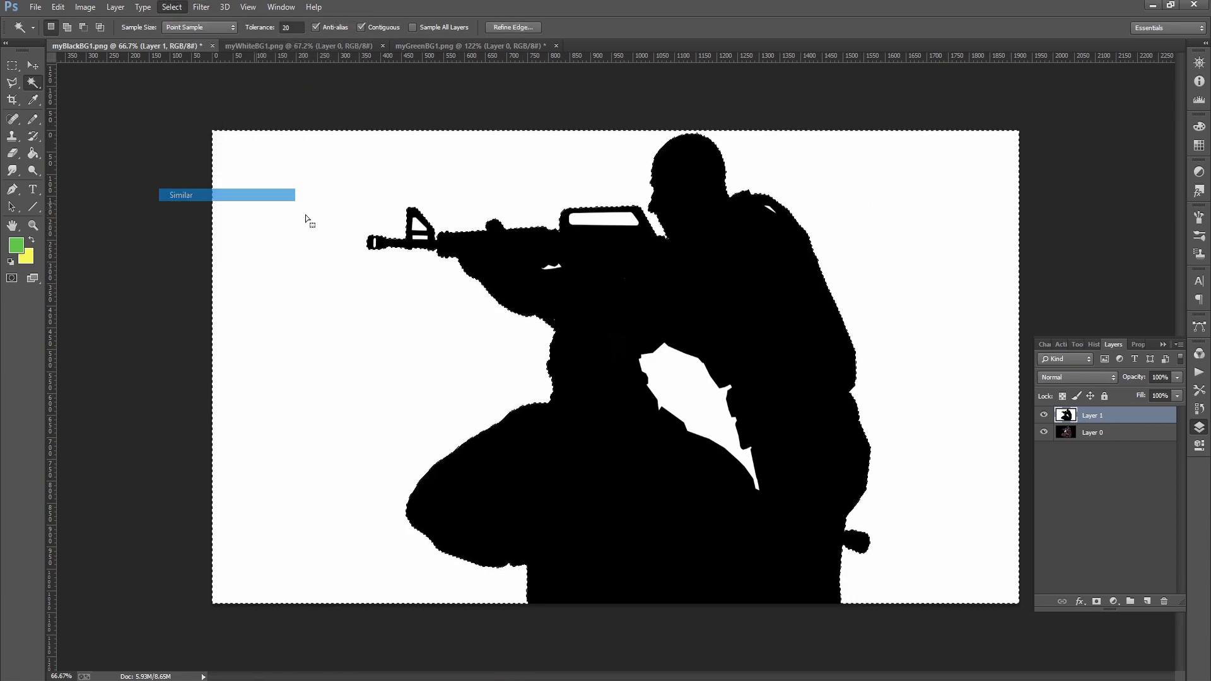
key("shift")
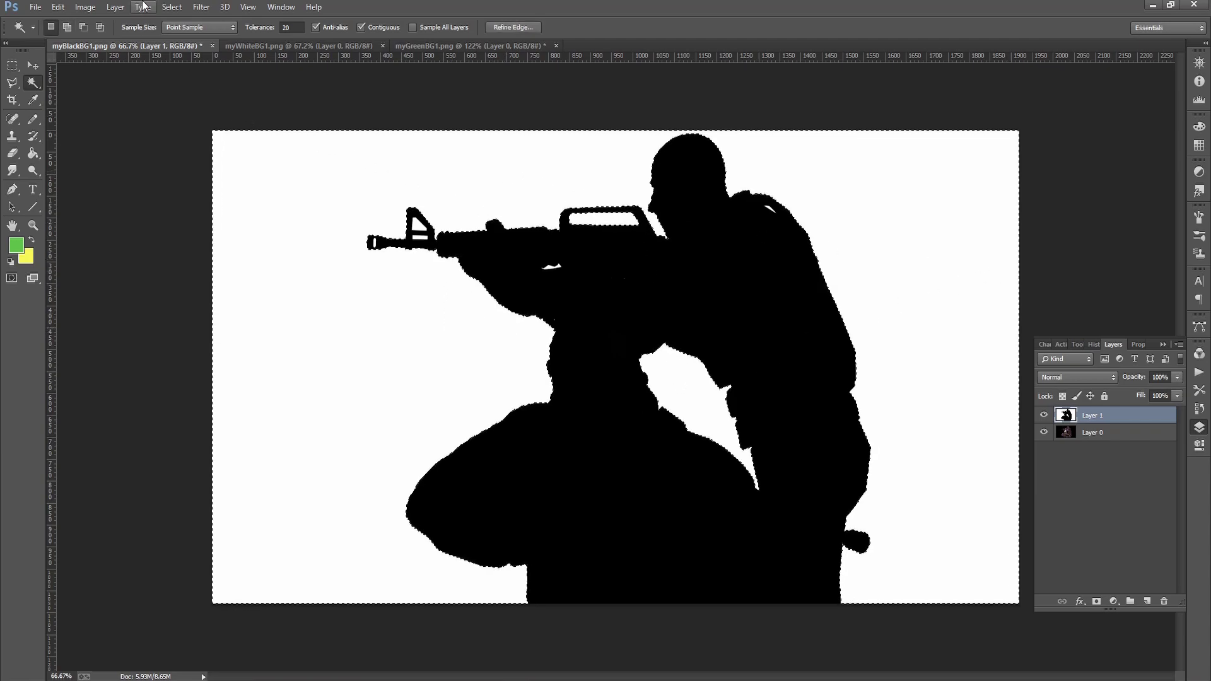
key("ctrl+shift+s")
key("Escape")
key("ctrl+d")
left_click(462, 191)
left_click(172, 7)
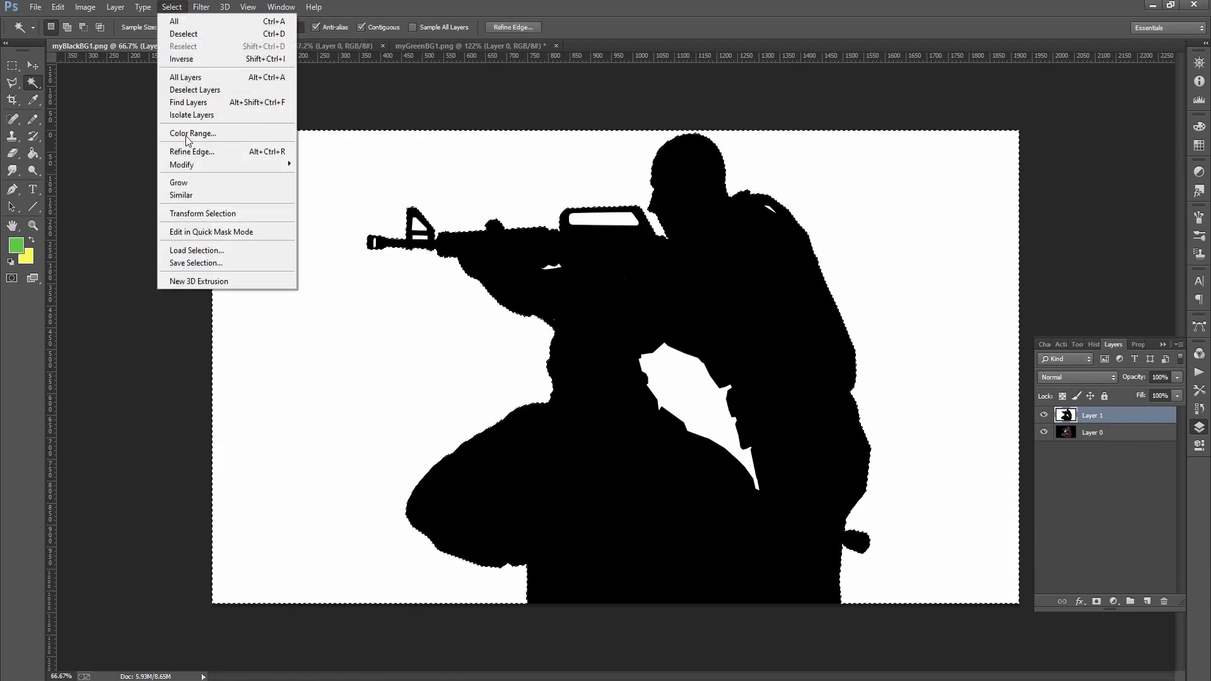
left_click(195, 197)
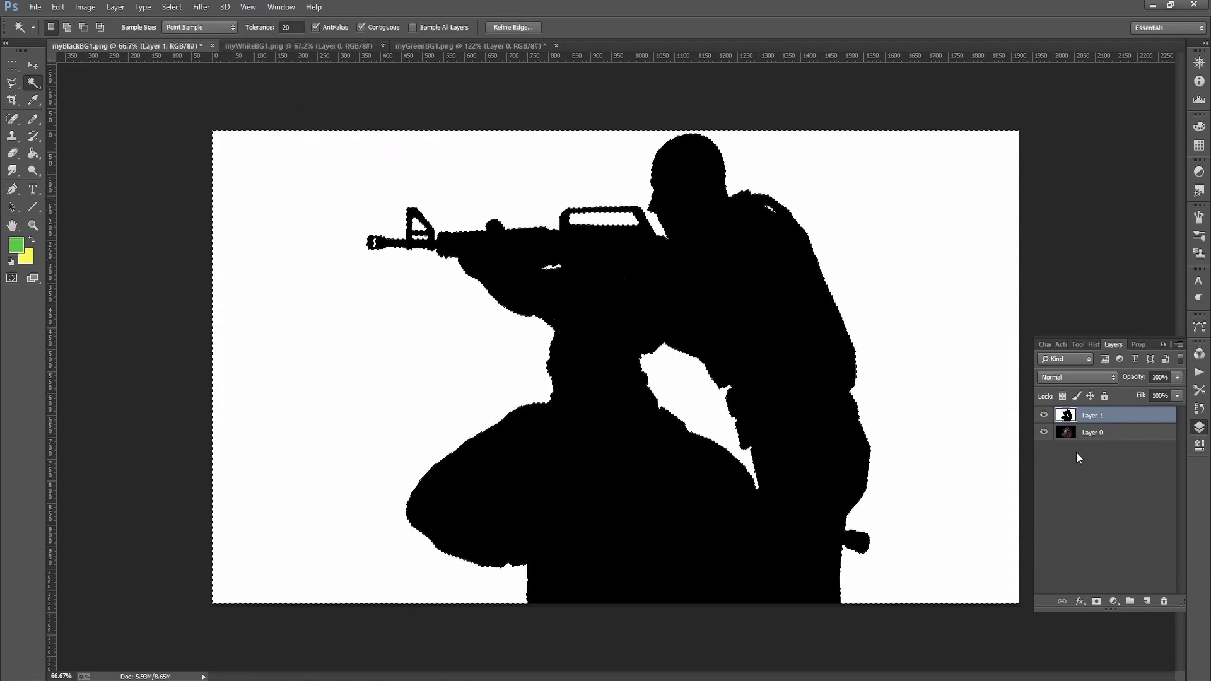
Step: Hide silhouette Layer 1 and delete the selected black backdrop from Layer 0
left_click(1043, 415)
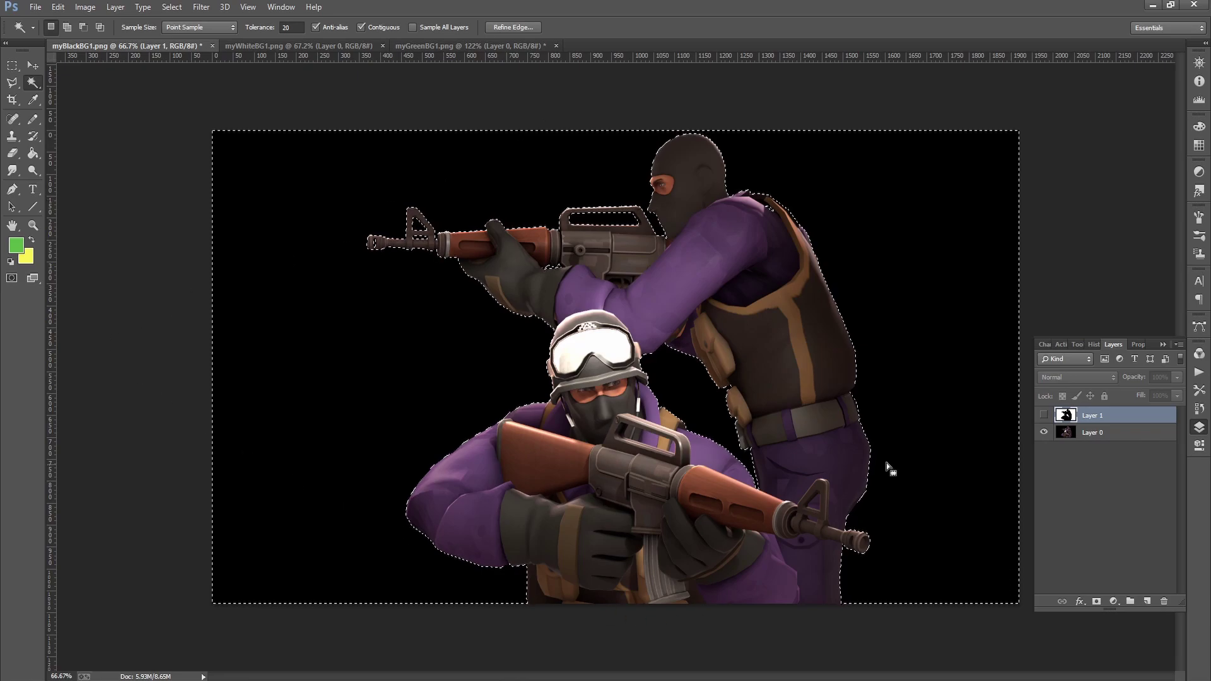
left_click(1080, 434)
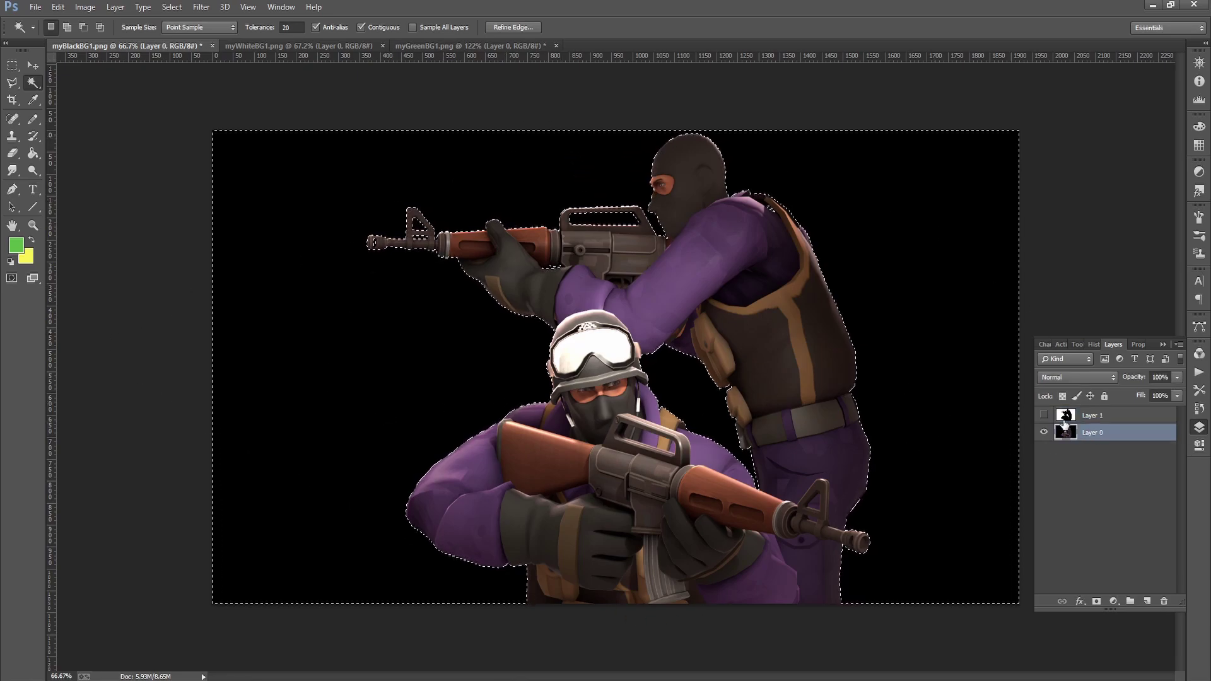
key("Delete")
scroll(677, 409, "up", 6)
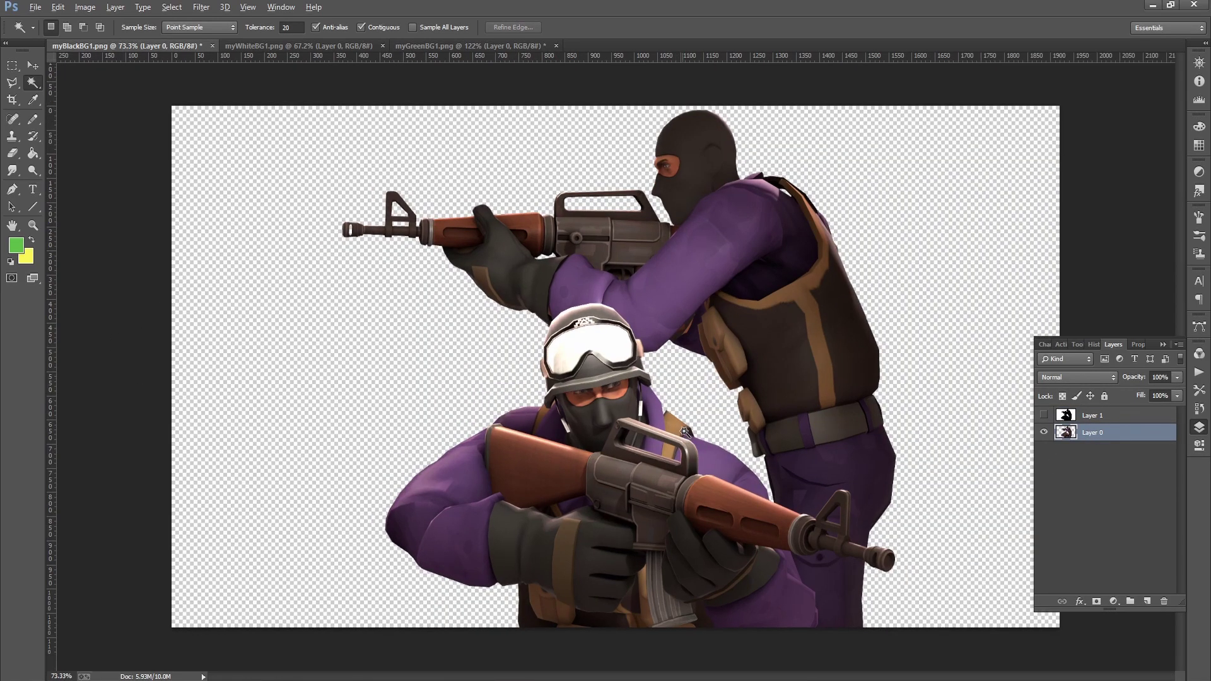
scroll(678, 408, "up", 3)
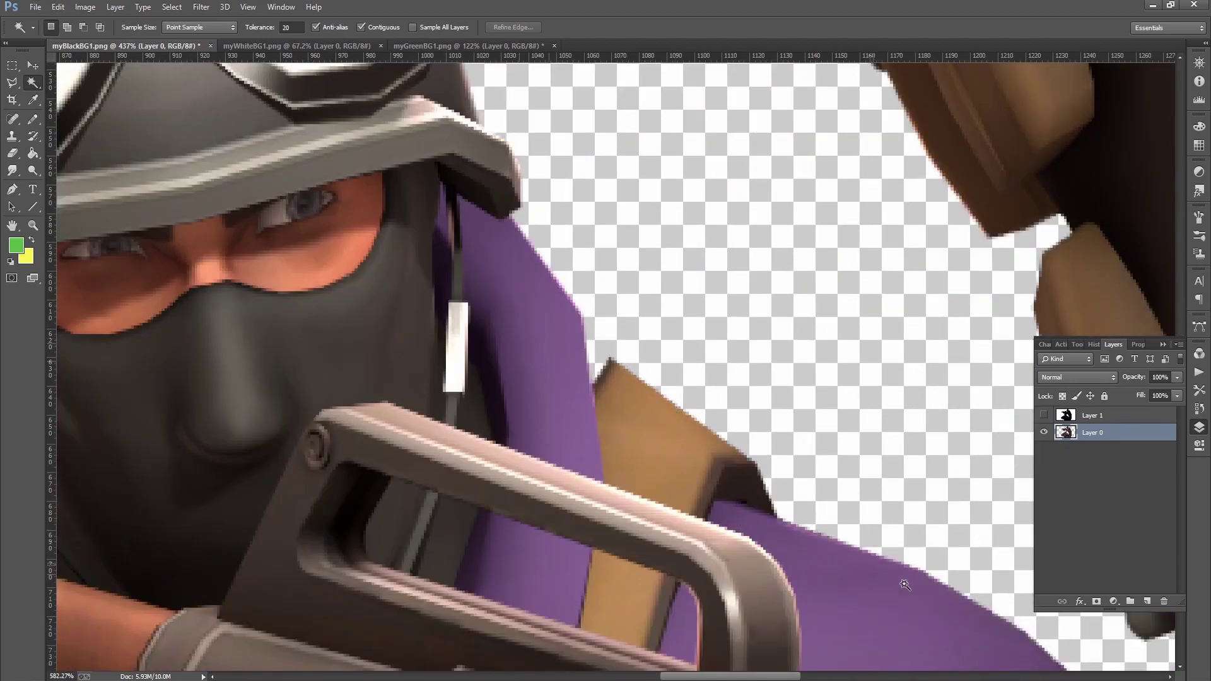
scroll(906, 578, "up", 3)
scroll(658, 377, "down", 4)
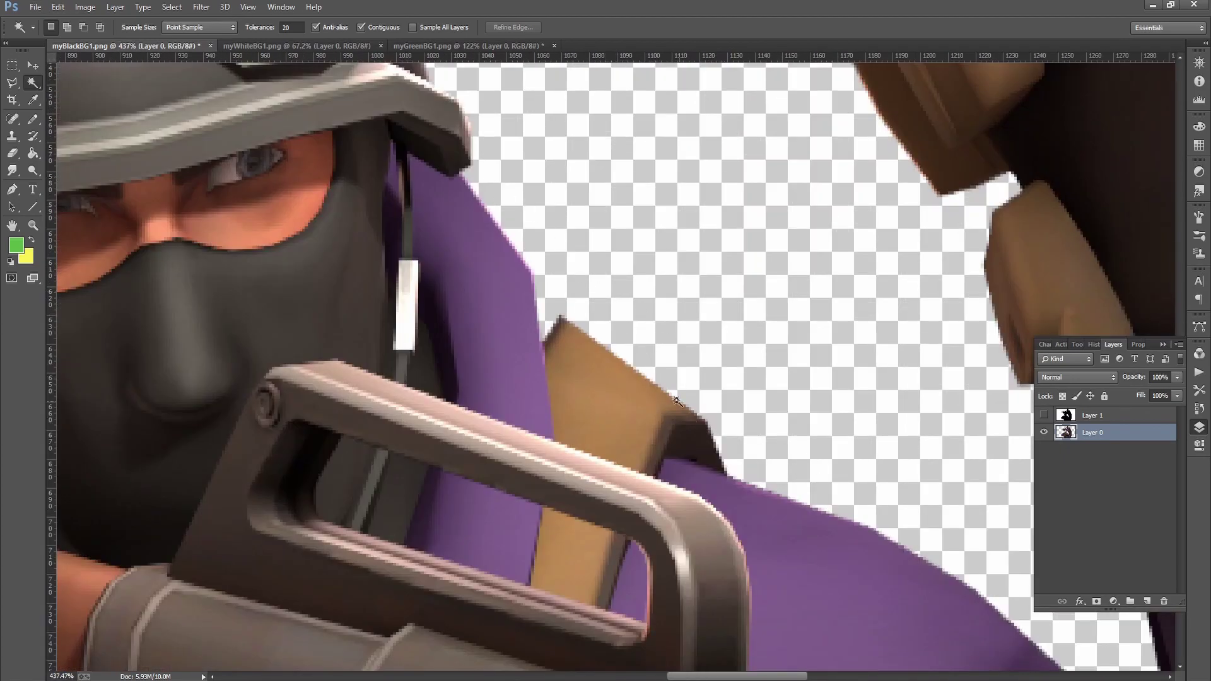
scroll(645, 387, "down", 2)
scroll(610, 346, "down", 4)
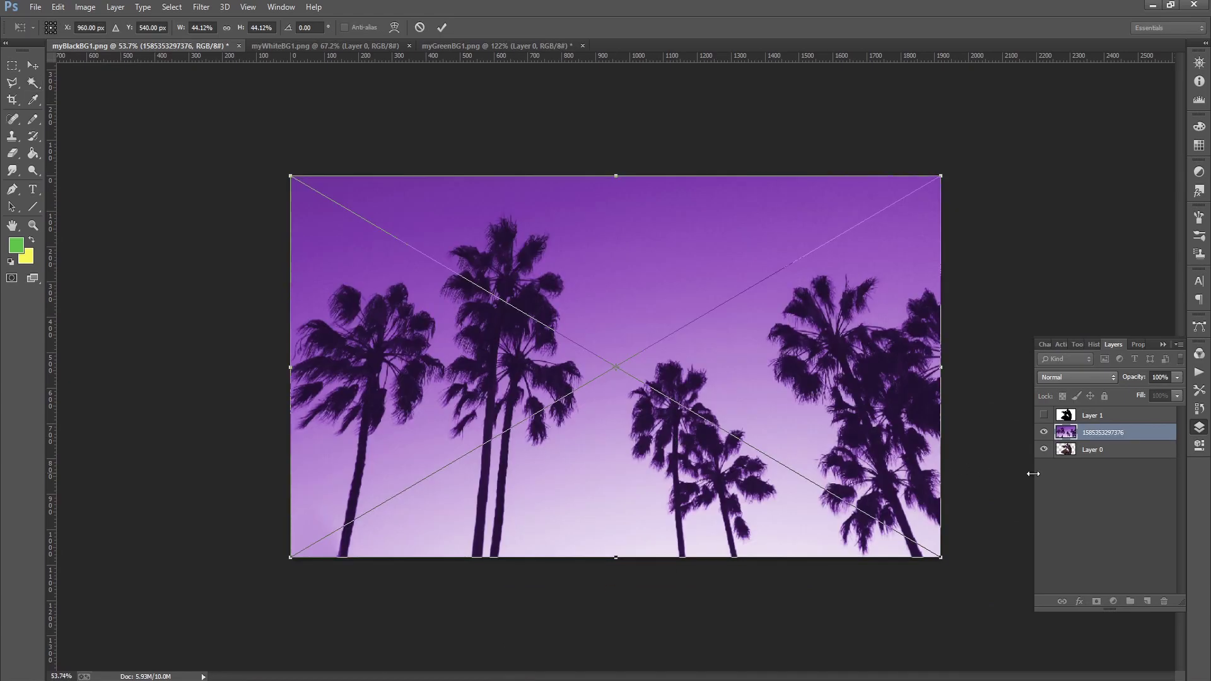
Step: Commit the placed palm-tree image and move its layer below Layer 0, checking the rifle edges
key("Return")
key("w")
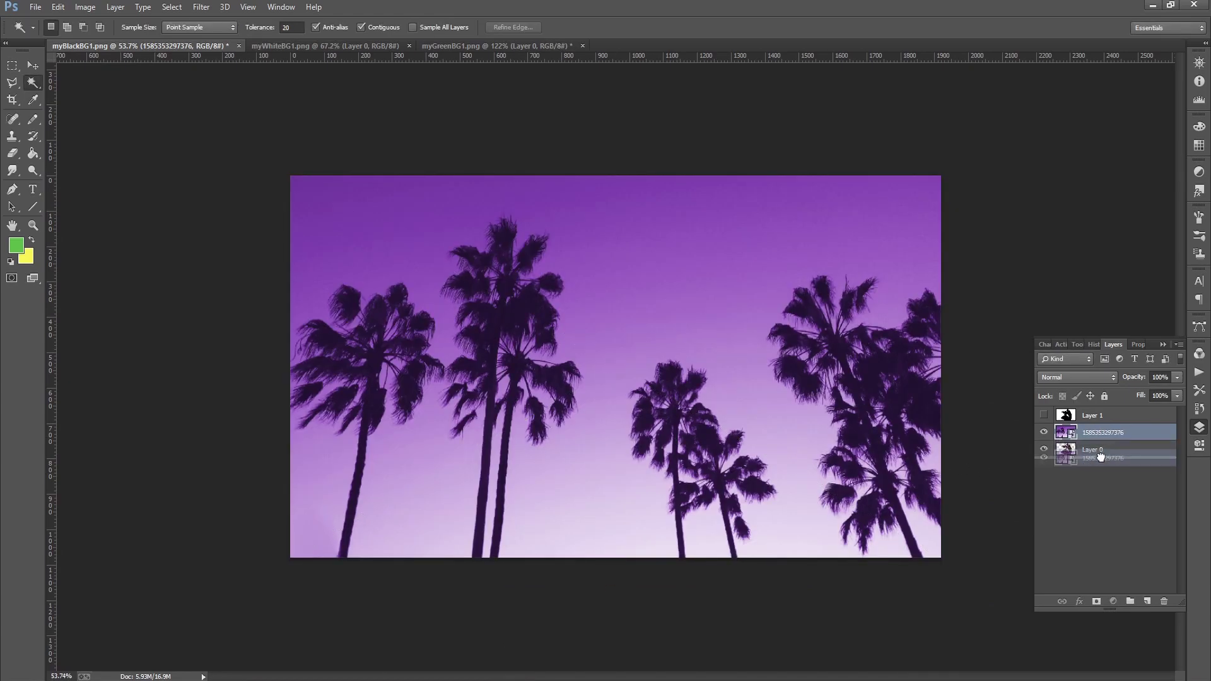
left_click_drag(1100, 457, 1081, 460)
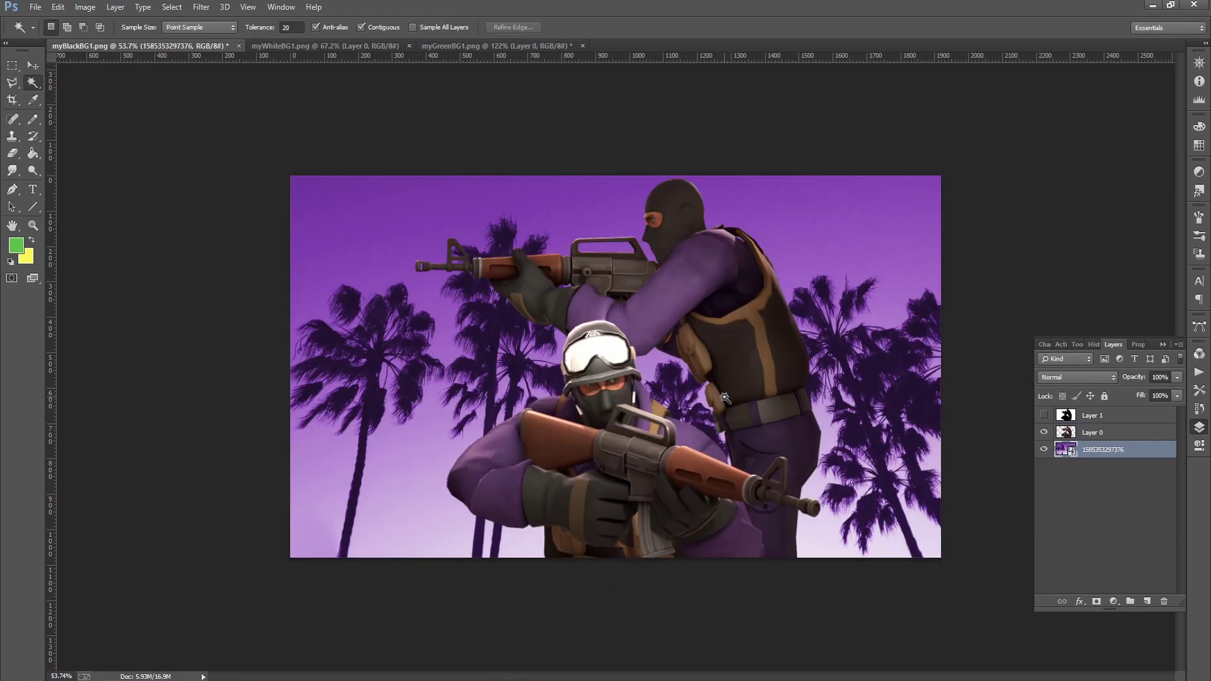
left_click_drag(562, 255, 647, 206)
scroll(619, 245, "down", 5)
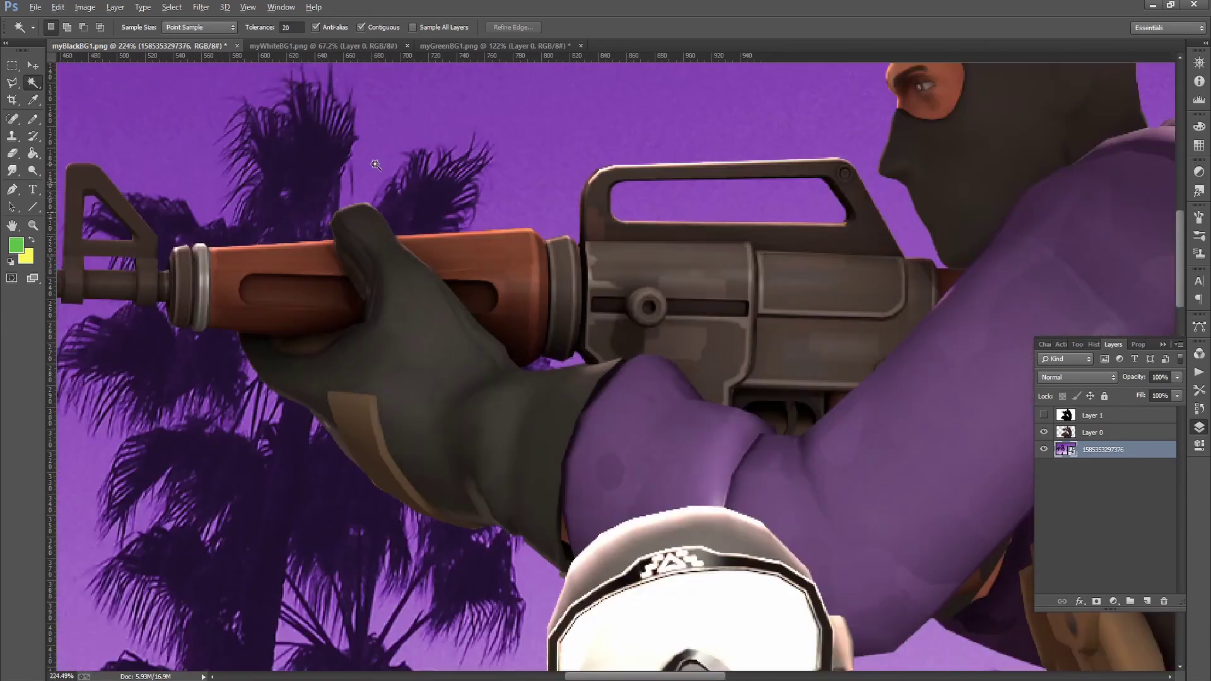
scroll(688, 210, "up", 5)
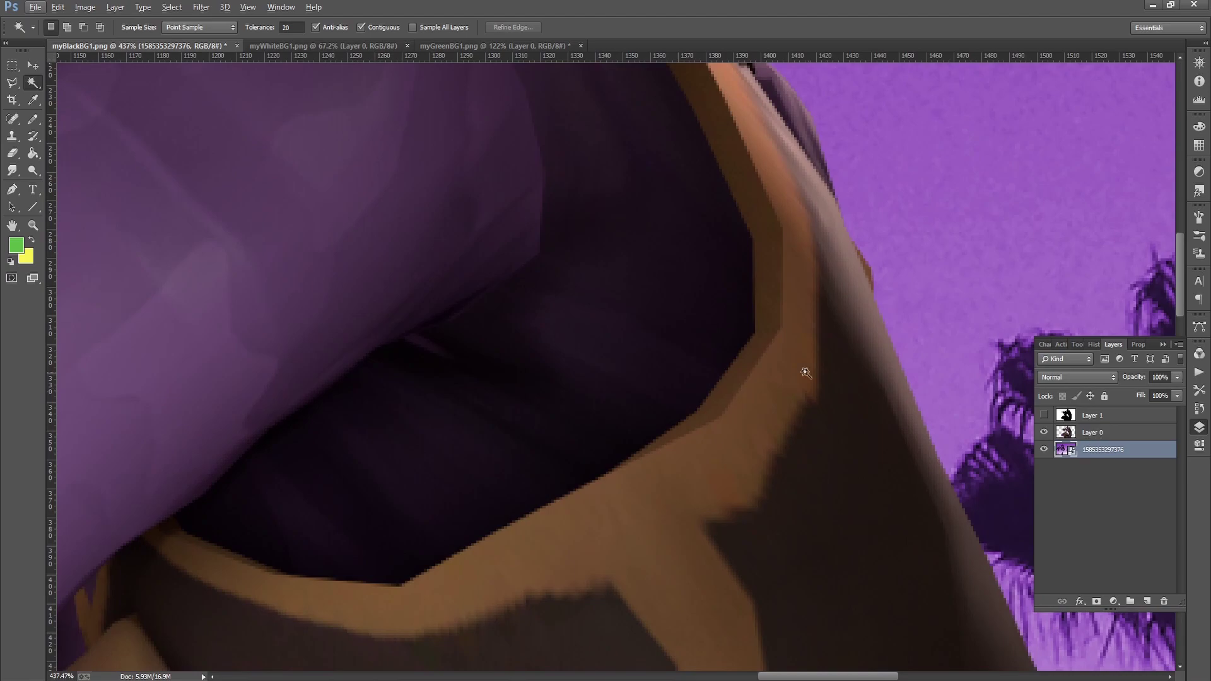
scroll(461, 185, "down", 6)
scroll(461, 185, "down", 2)
Step: Apply a Hue/Saturation hue shift of +76 to the palm-tree background, turning the sky pink
left_click(172, 7)
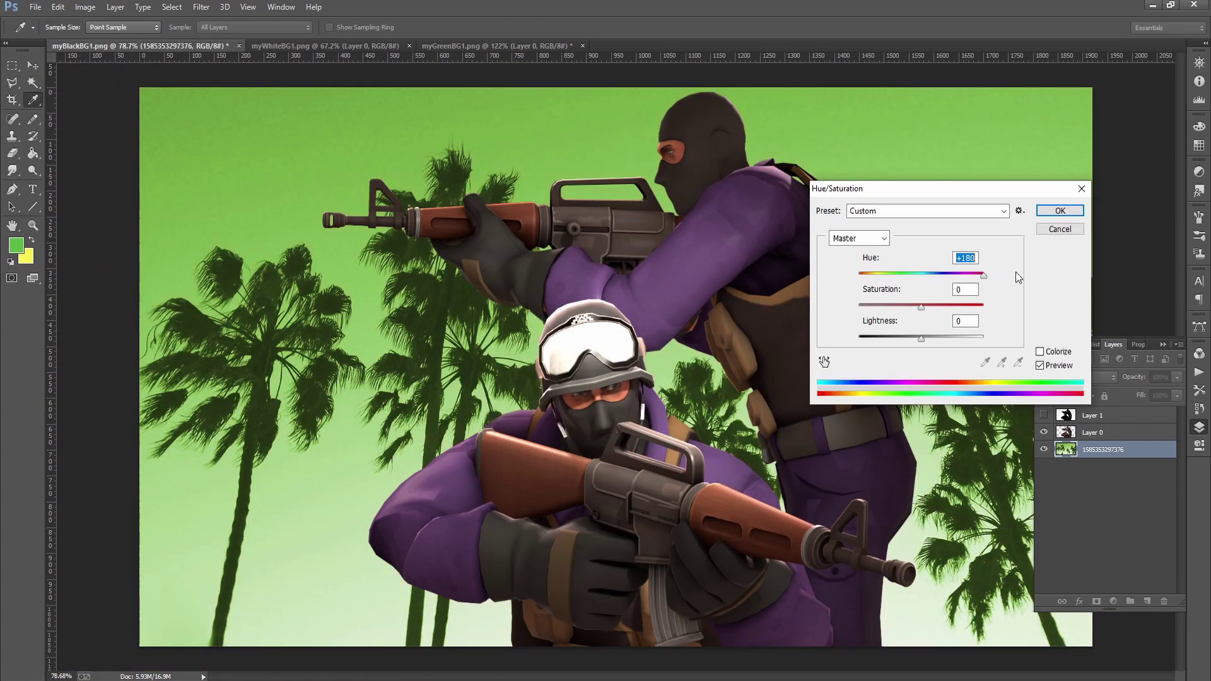
left_click_drag(1015, 271, 956, 275)
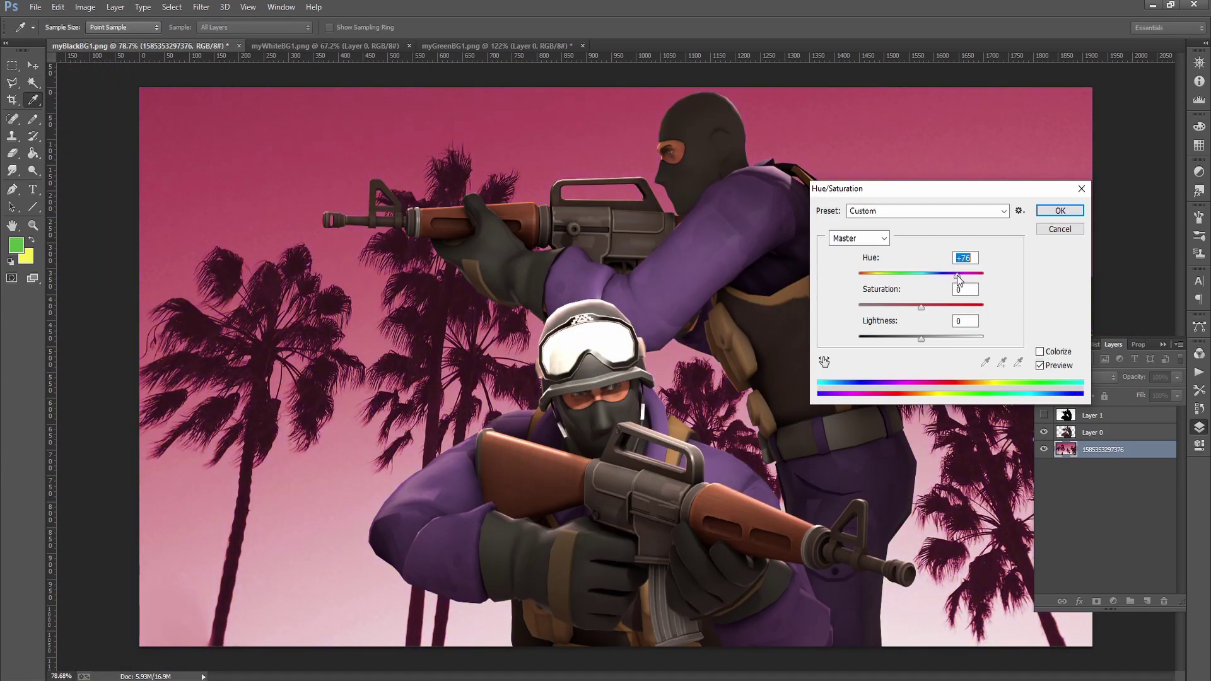
left_click(1060, 211)
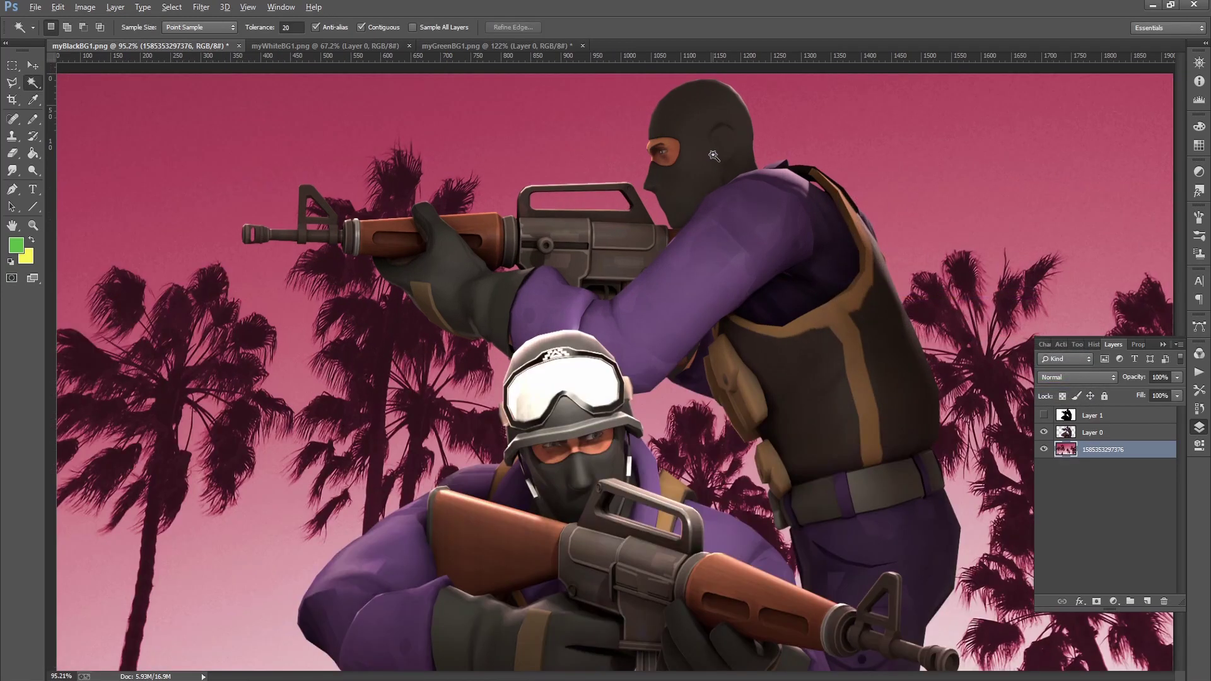
scroll(643, 257, "up", 5)
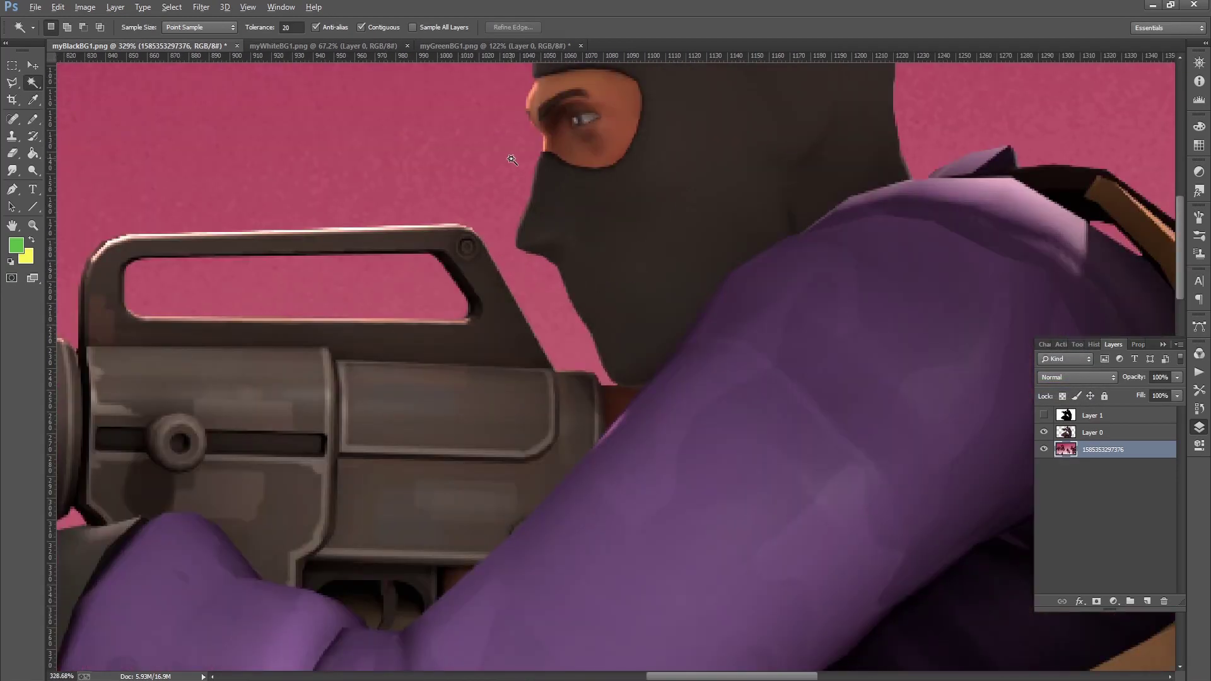
scroll(629, 218, "down", 6)
scroll(781, 565, "up", 2)
scroll(781, 565, "down", 2)
scroll(780, 564, "up", 1)
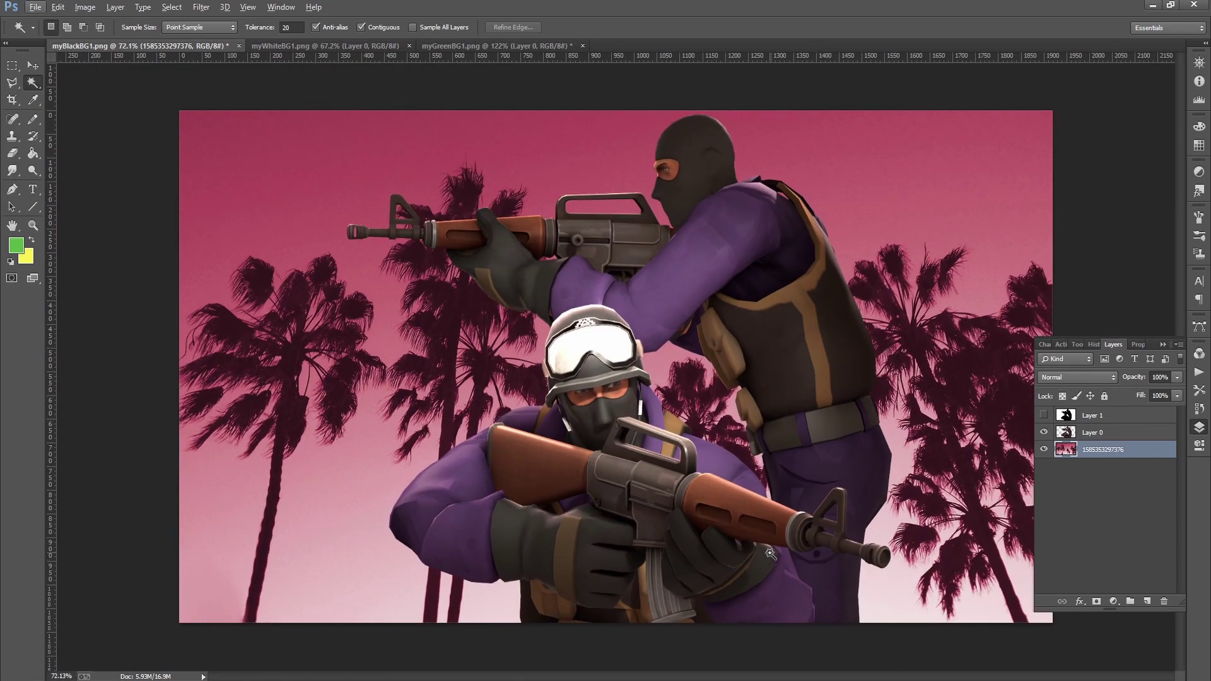